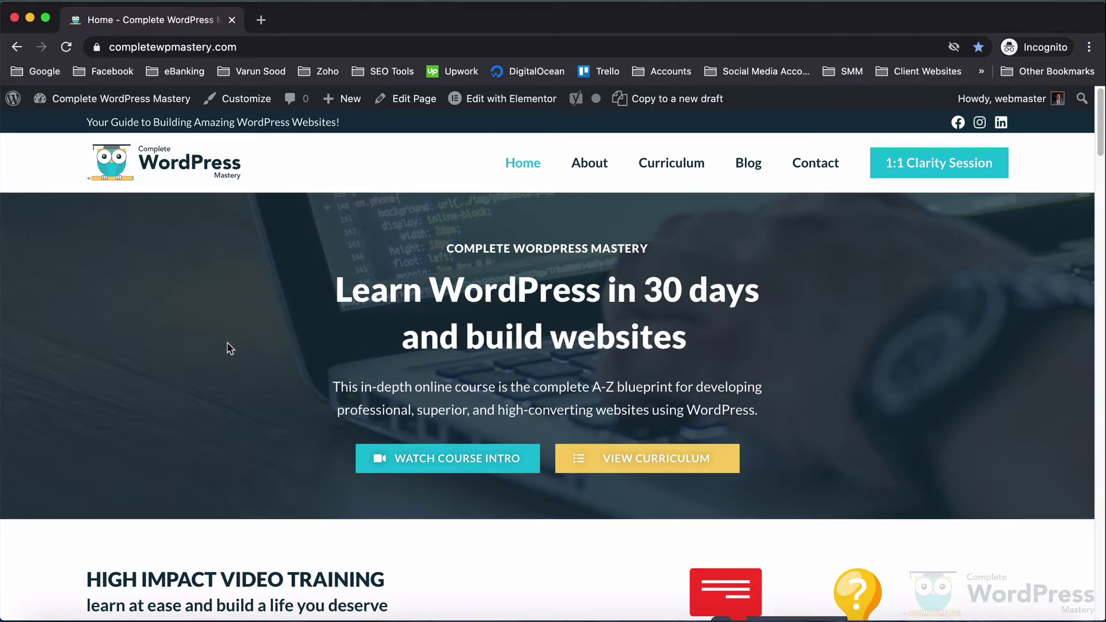
# - In a new tab, load search.google.com/search-console and scroll through its 'Improve your performance' introduction page
pyautogui.click(260, 19)
pyautogui.write('s')
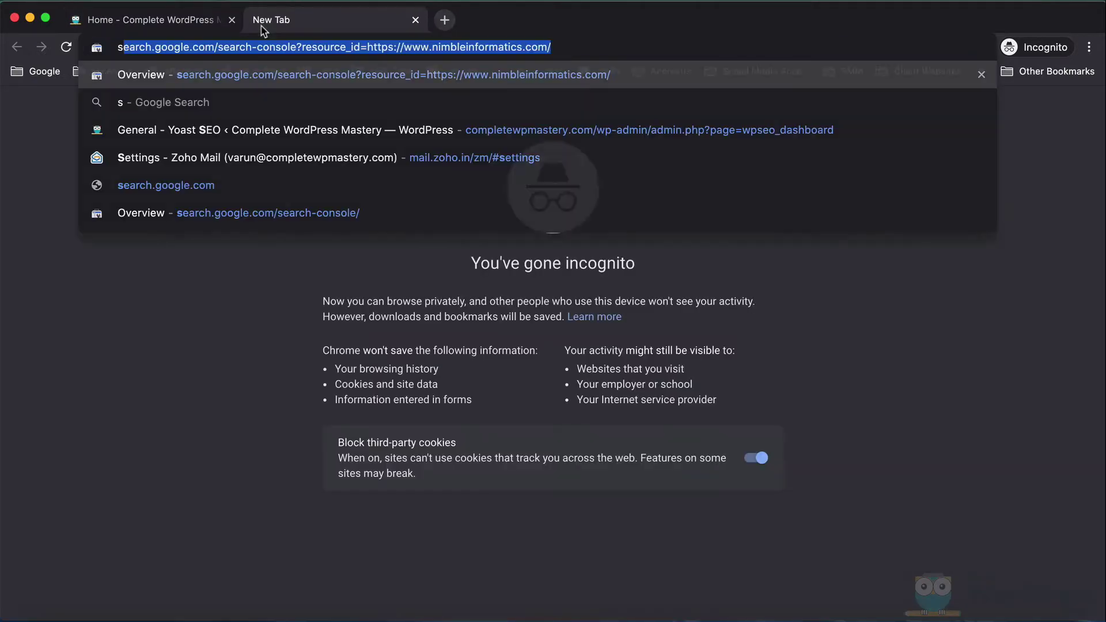
pyautogui.write('earch')
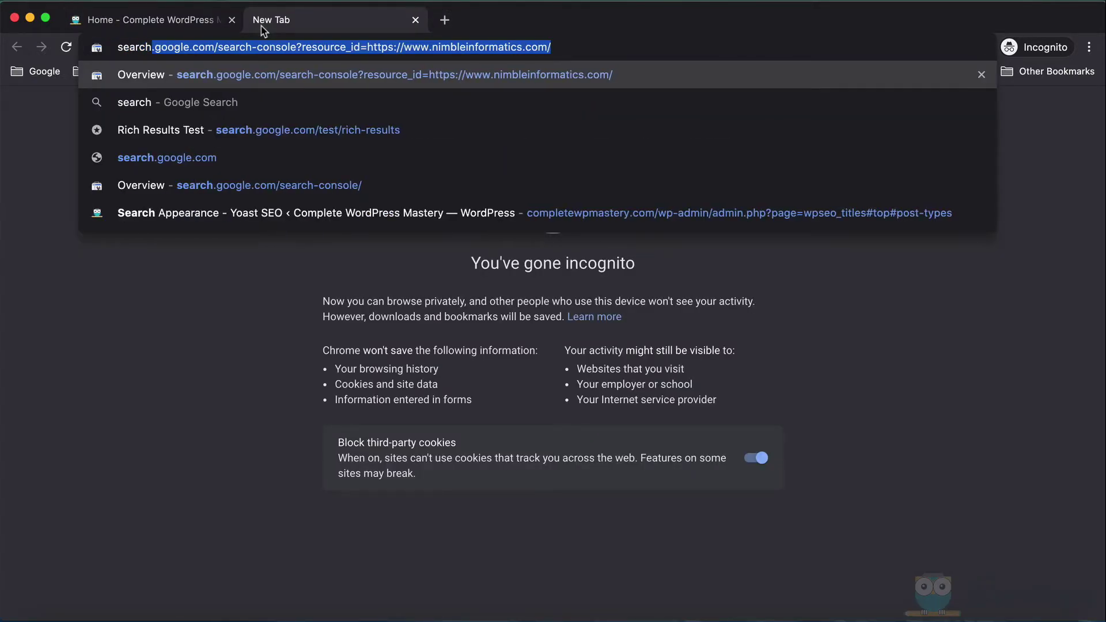
pyautogui.write('.google.com')
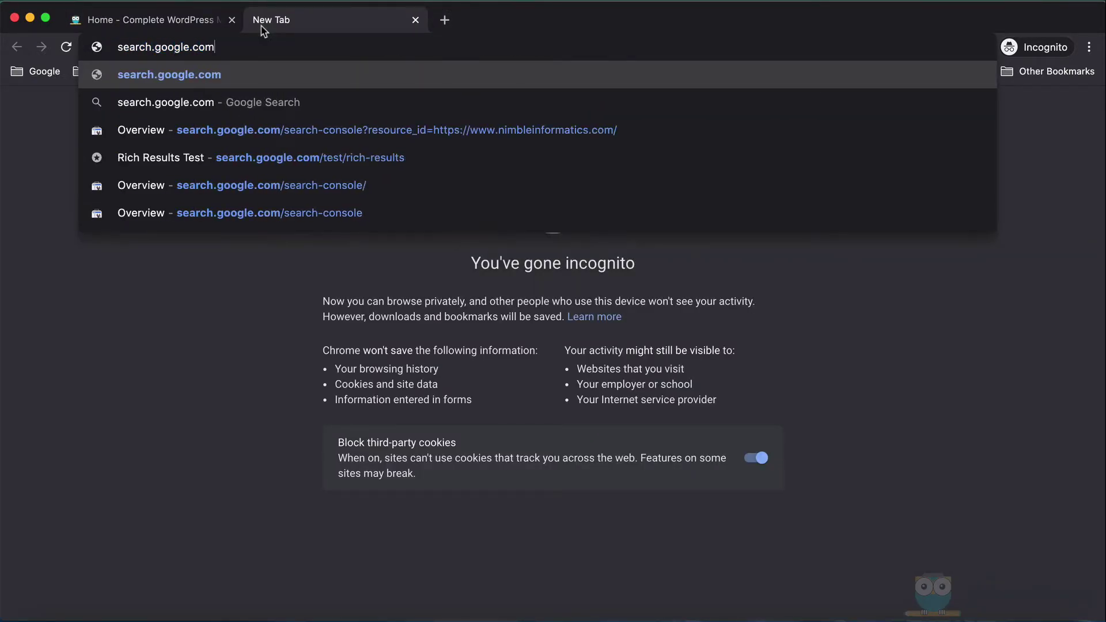
pyautogui.write('/se')
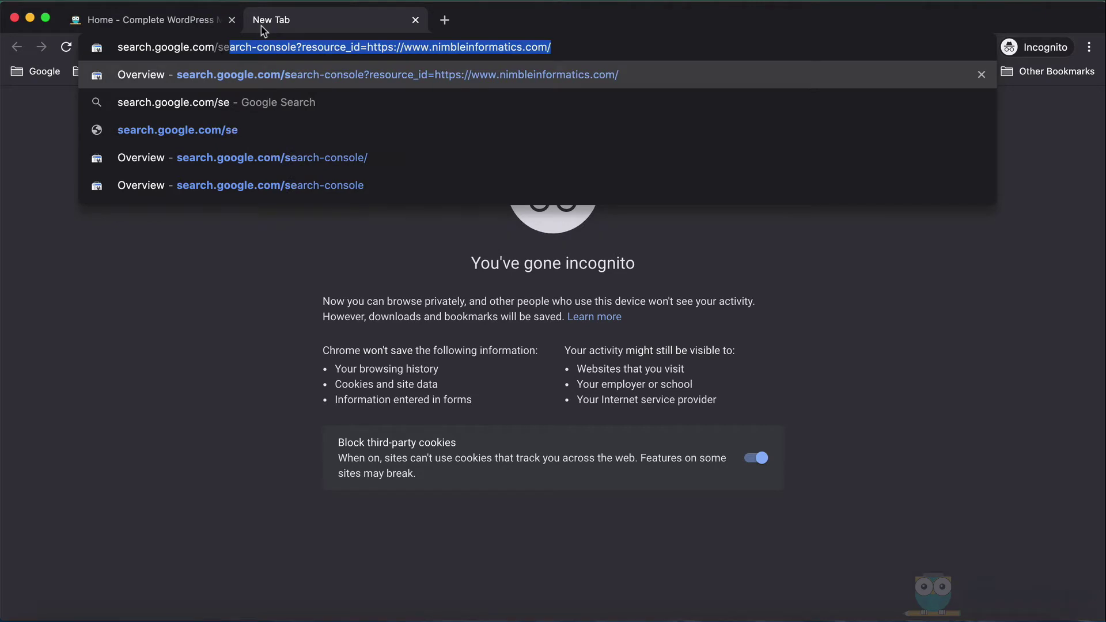
pyautogui.write('arch-console')
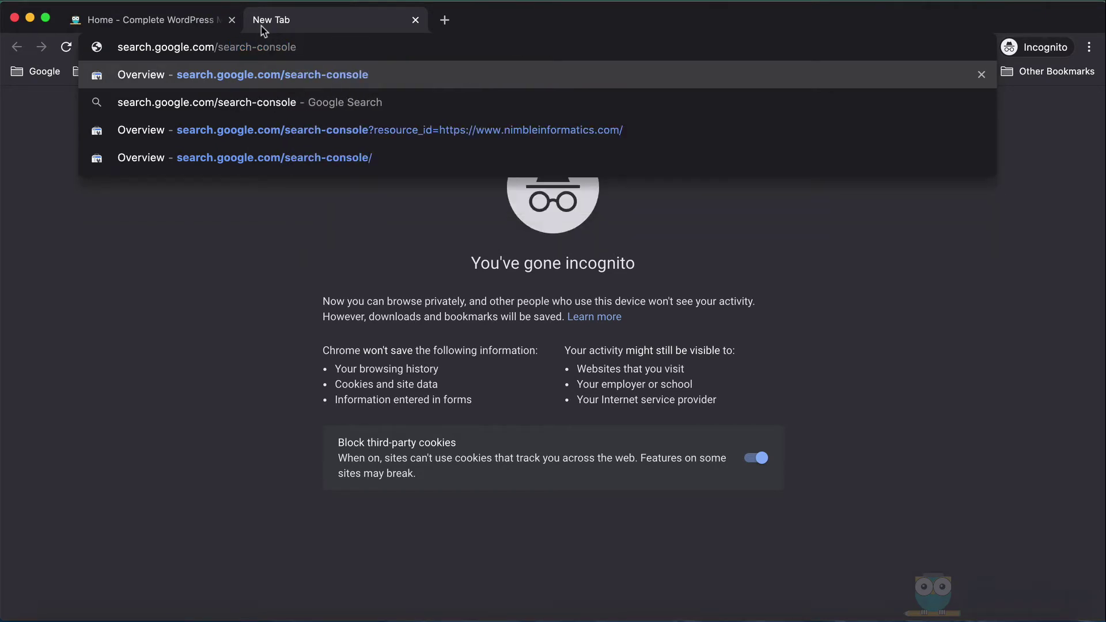
pyautogui.press('Return')
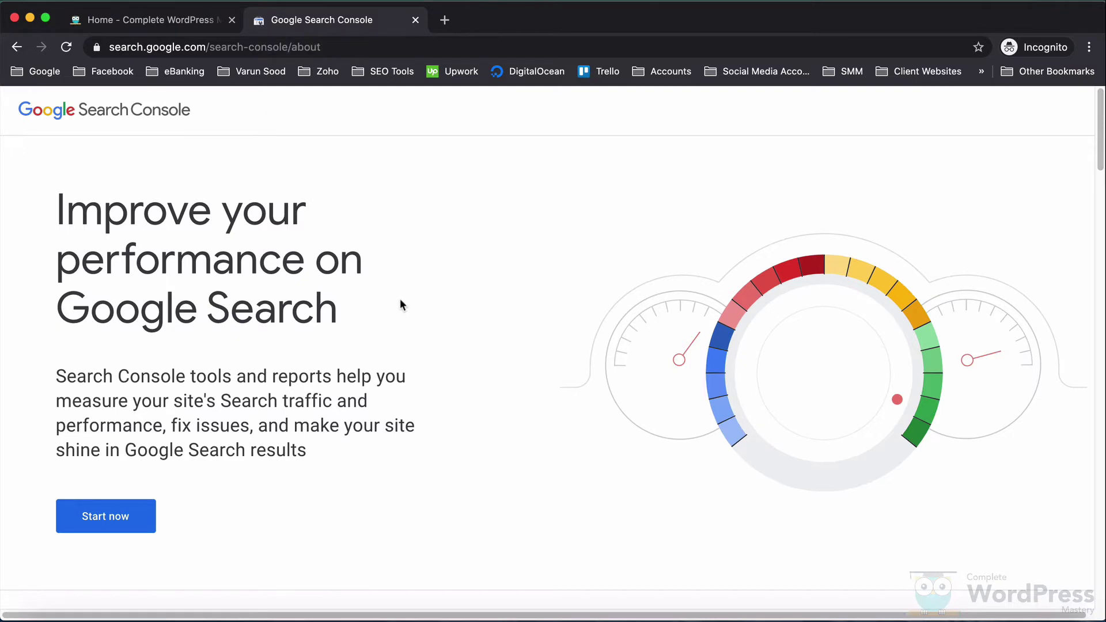
pyautogui.scroll(-6, 504, 293)
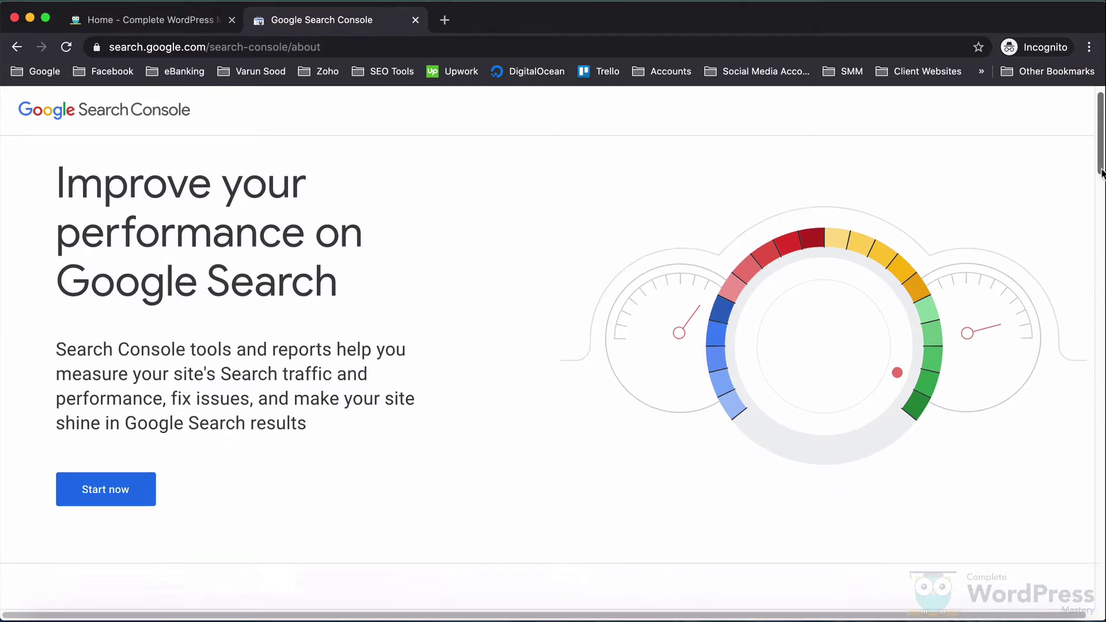
pyautogui.scroll(-15, 1100, 365)
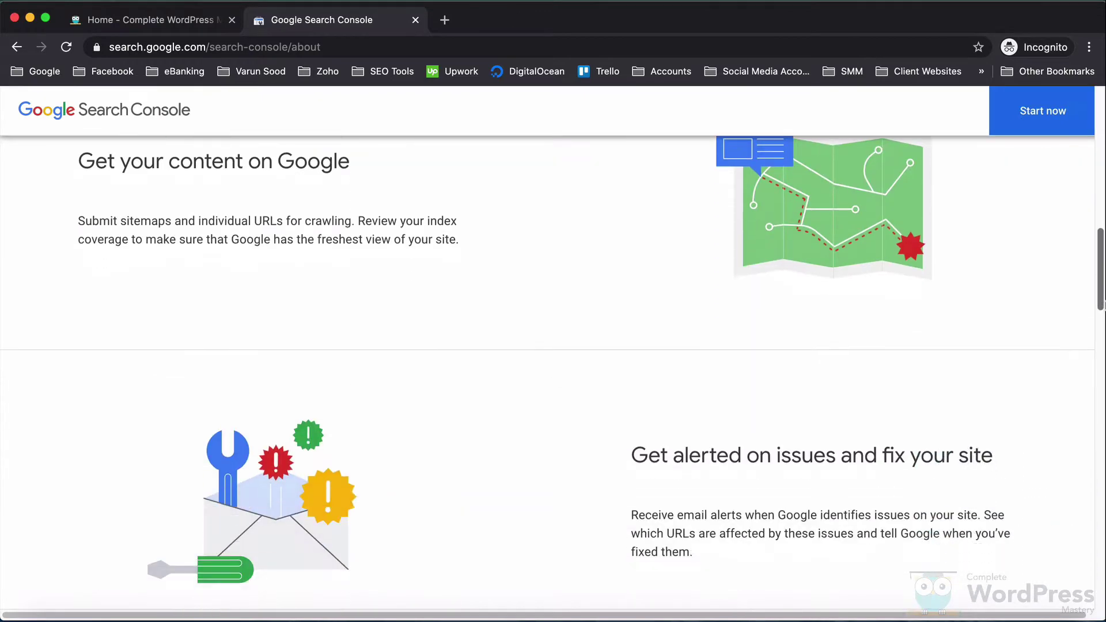
pyautogui.moveTo(1101, 365); pyautogui.dragTo(1094, 596)
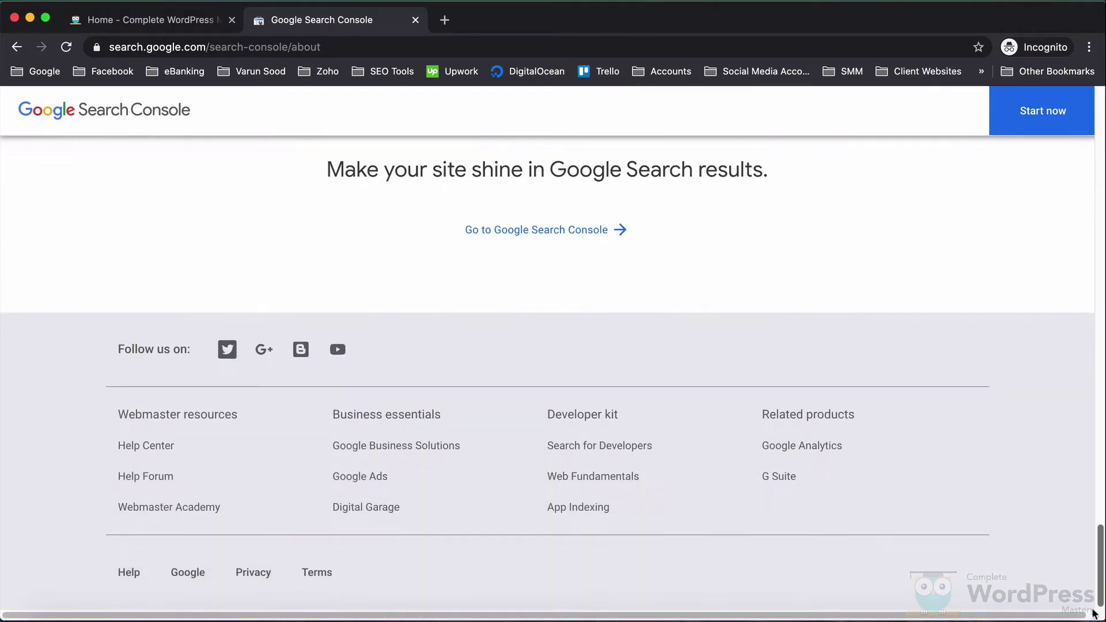
pyautogui.scroll(10, 1093, 615)
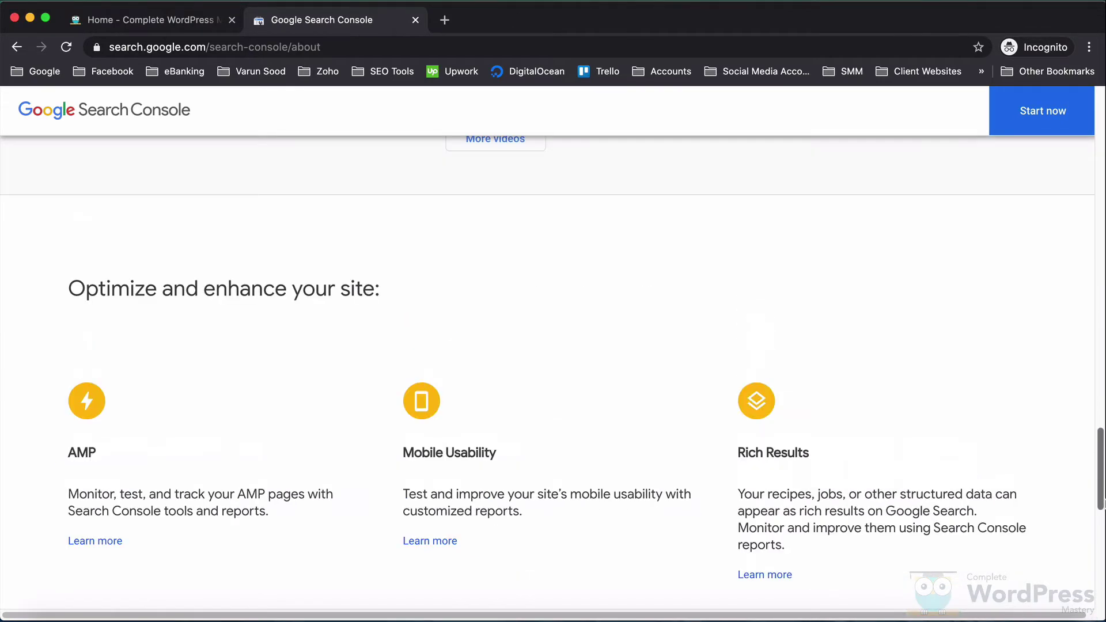
pyautogui.scroll(15, 552, 346)
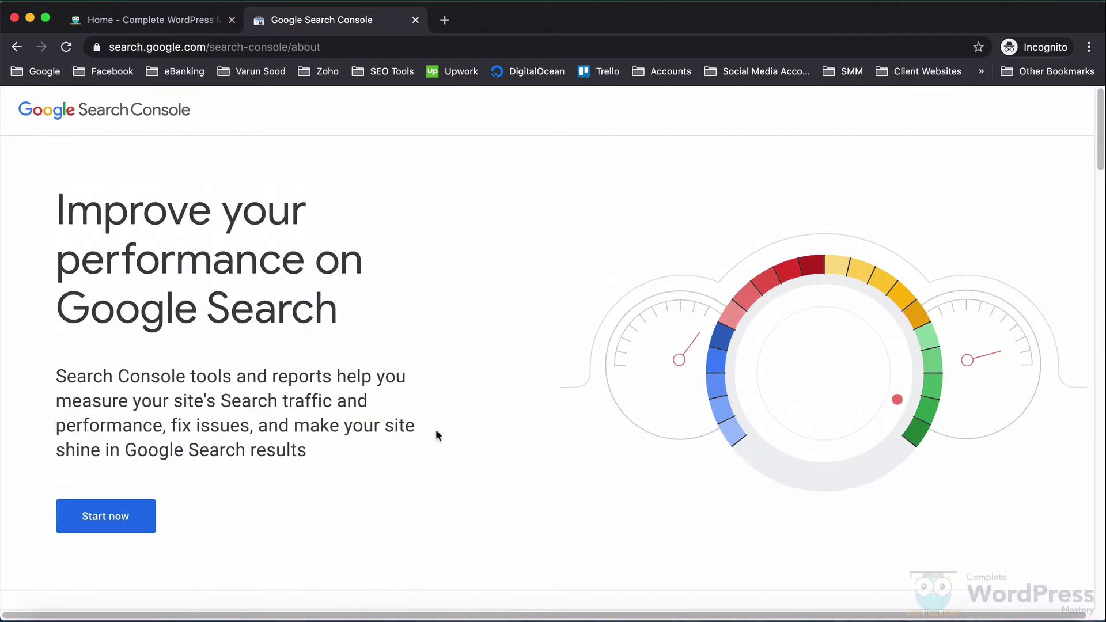
# - Choose Start now and sign in with the site's Google account email and password
pyautogui.click(151, 514)
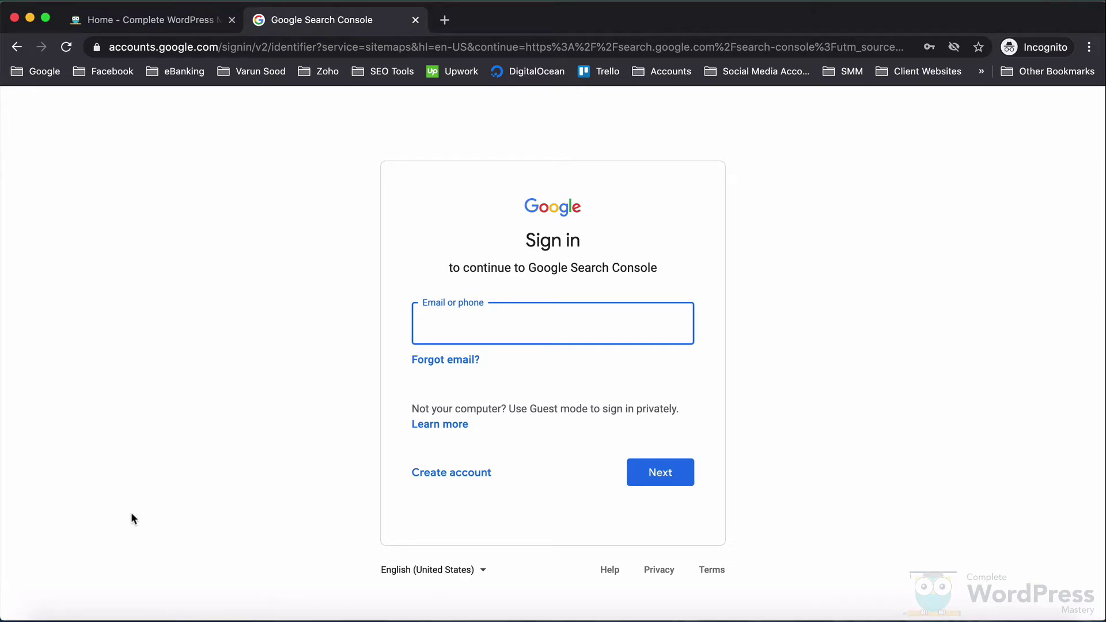
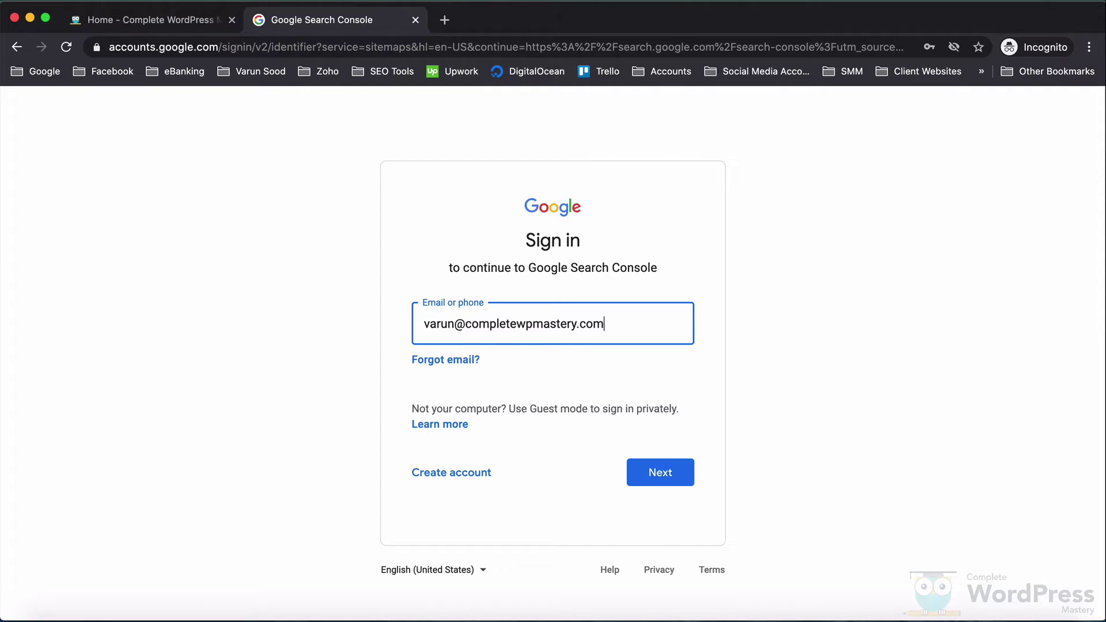
pyautogui.press('Return')
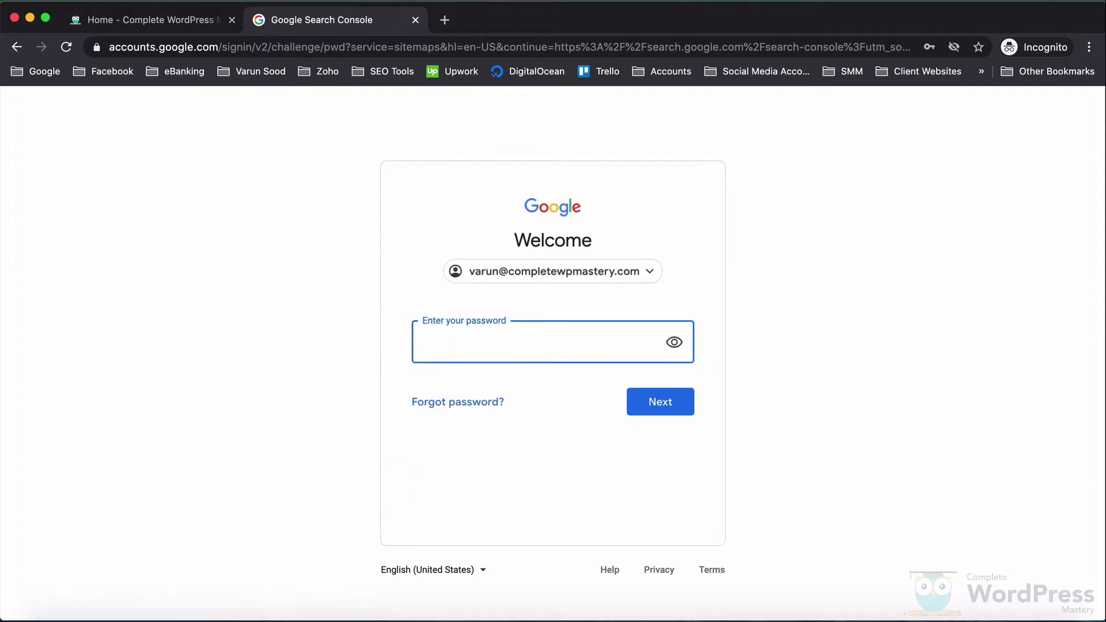
pyautogui.press('super+v')
pyautogui.click(663, 401)
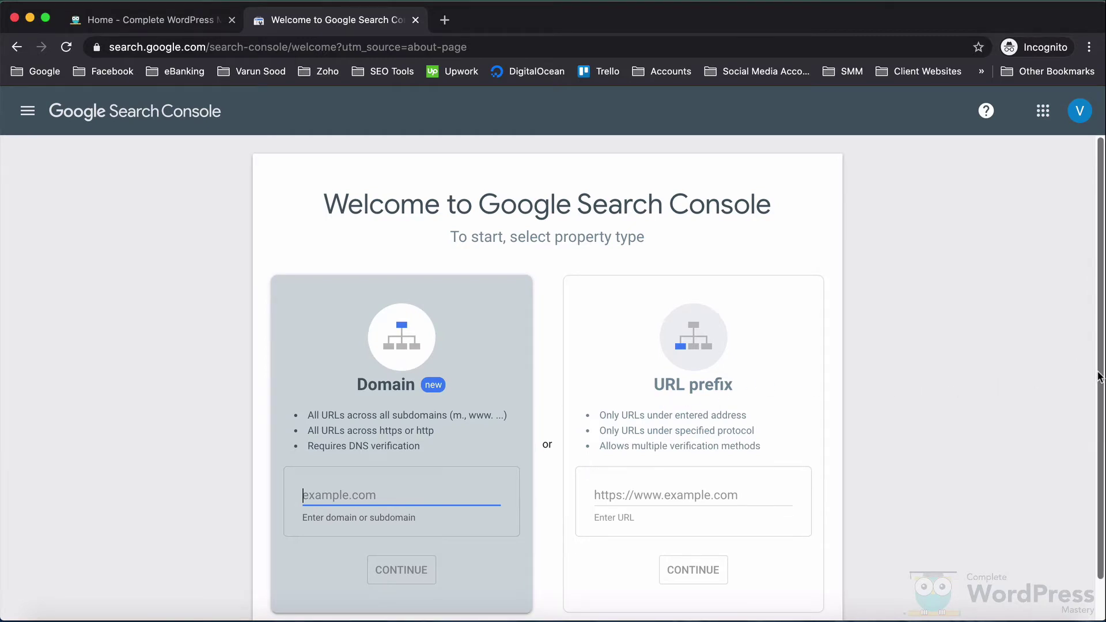
pyautogui.scroll(-1, 1100, 392)
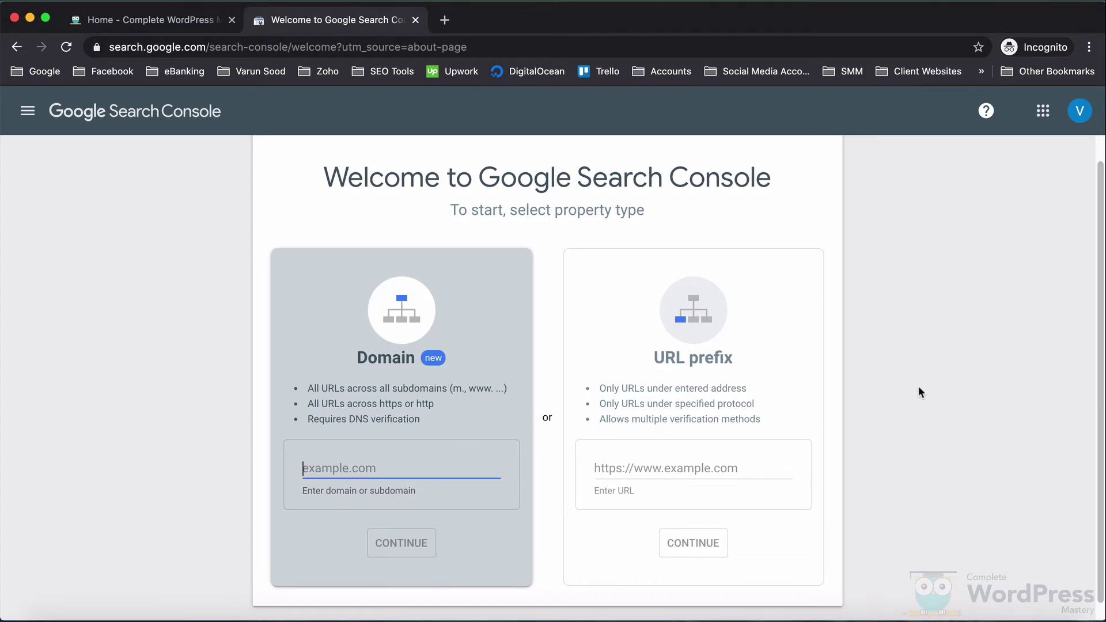
pyautogui.click(617, 469)
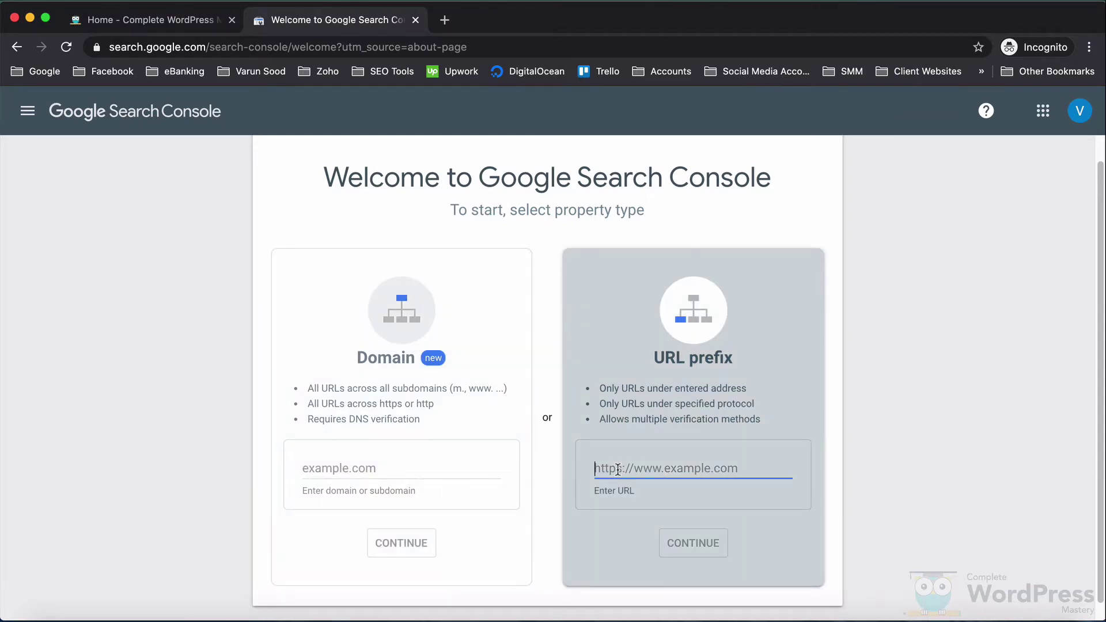
pyautogui.click(153, 23)
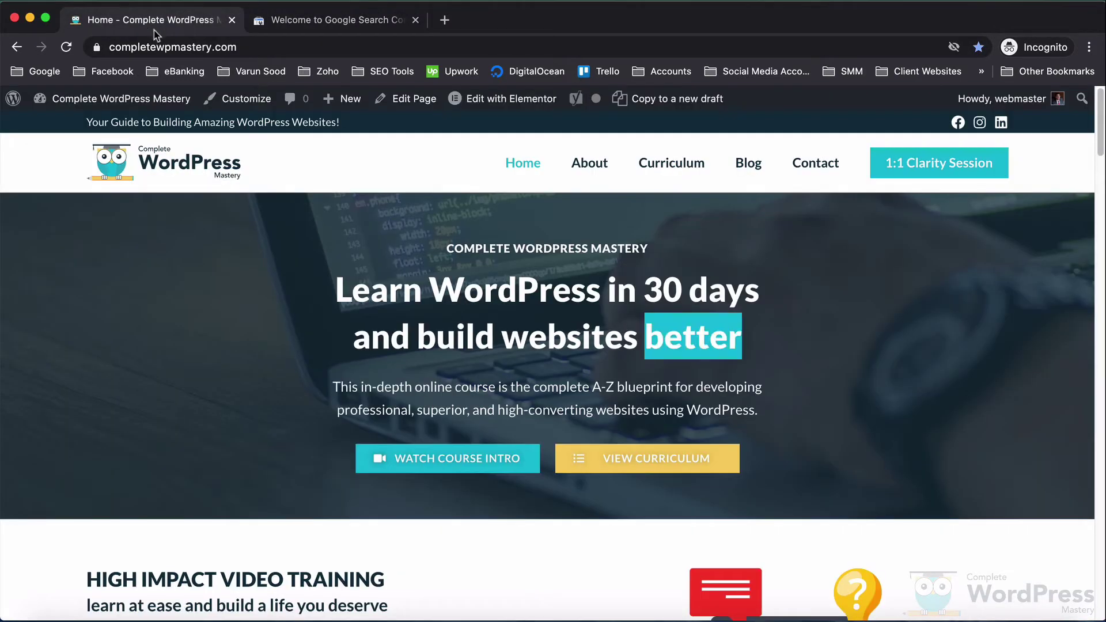
pyautogui.click(293, 23)
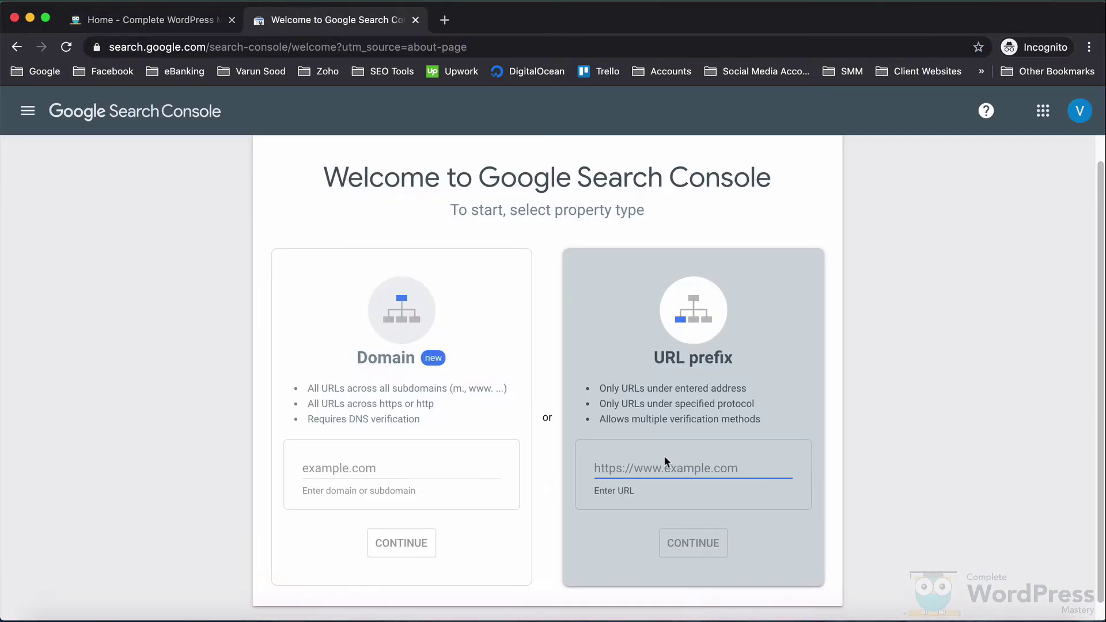
pyautogui.write('https://www.completewpmastery.com/')
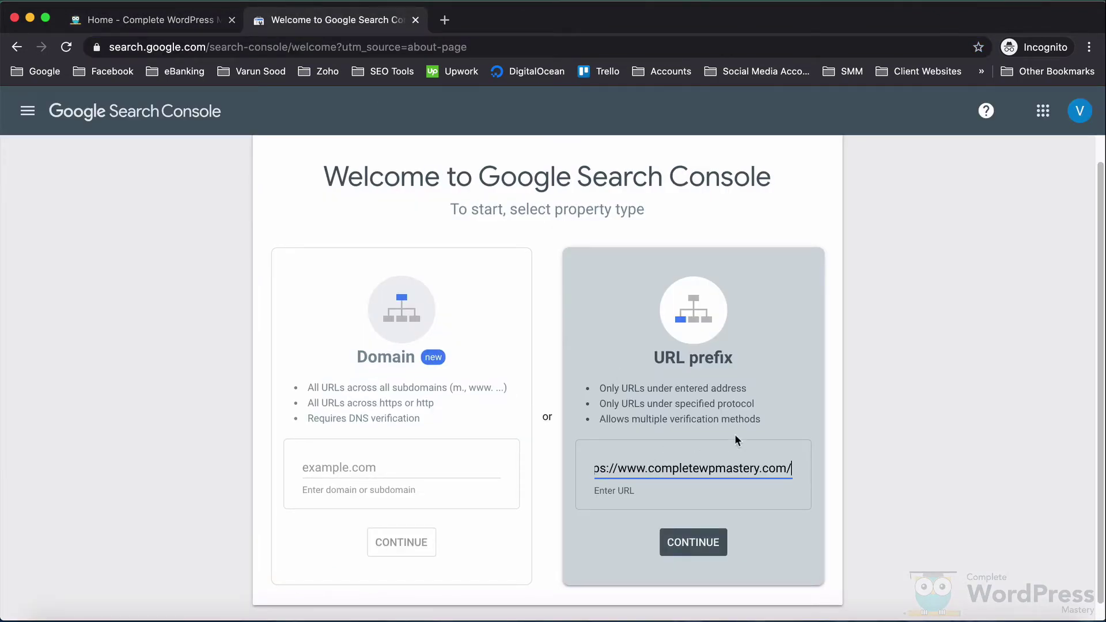
pyautogui.moveTo(731, 468); pyautogui.dragTo(545, 471)
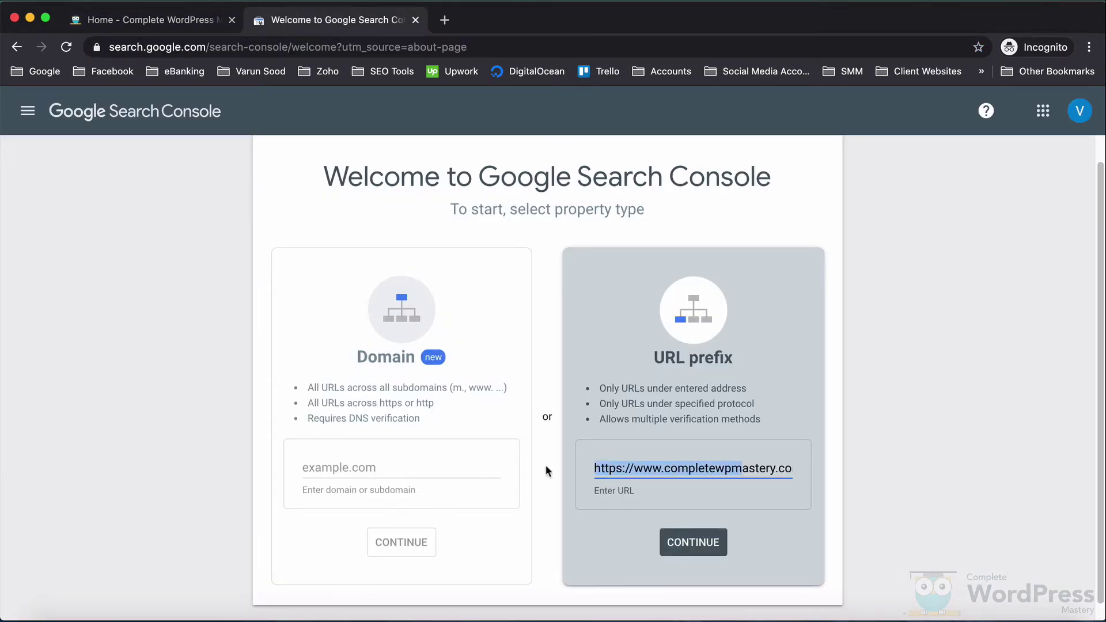
pyautogui.click(733, 467)
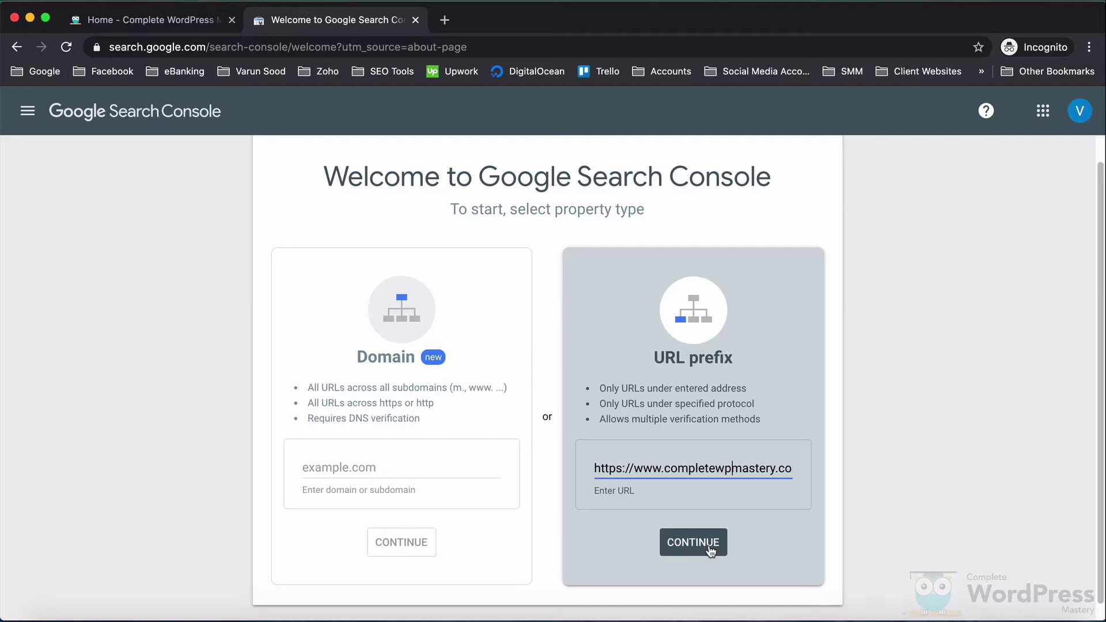
pyautogui.click(710, 549)
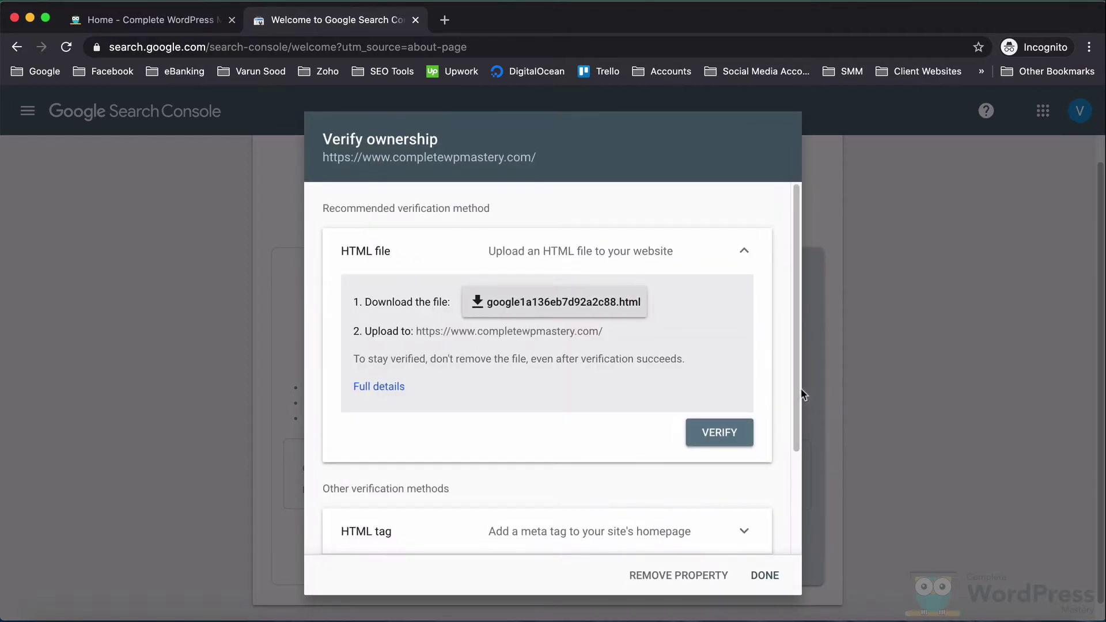
# - Save the verification file google1a136eb7d92a2c88.html to the Desktop
pyautogui.moveTo(798, 388); pyautogui.dragTo(797, 493)
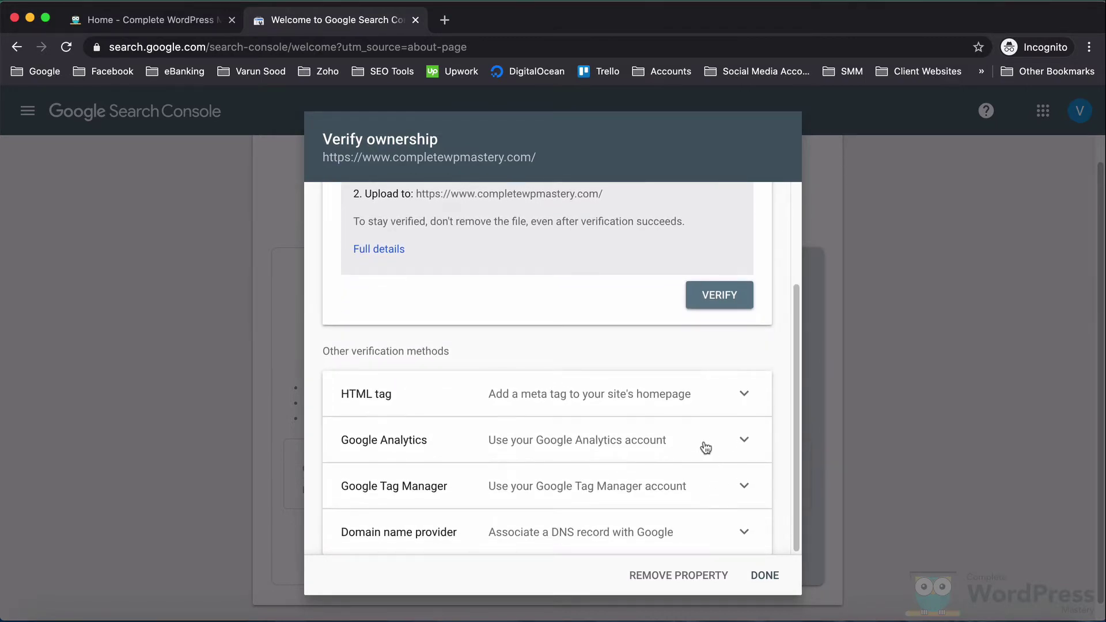
pyautogui.scroll(5, 581, 423)
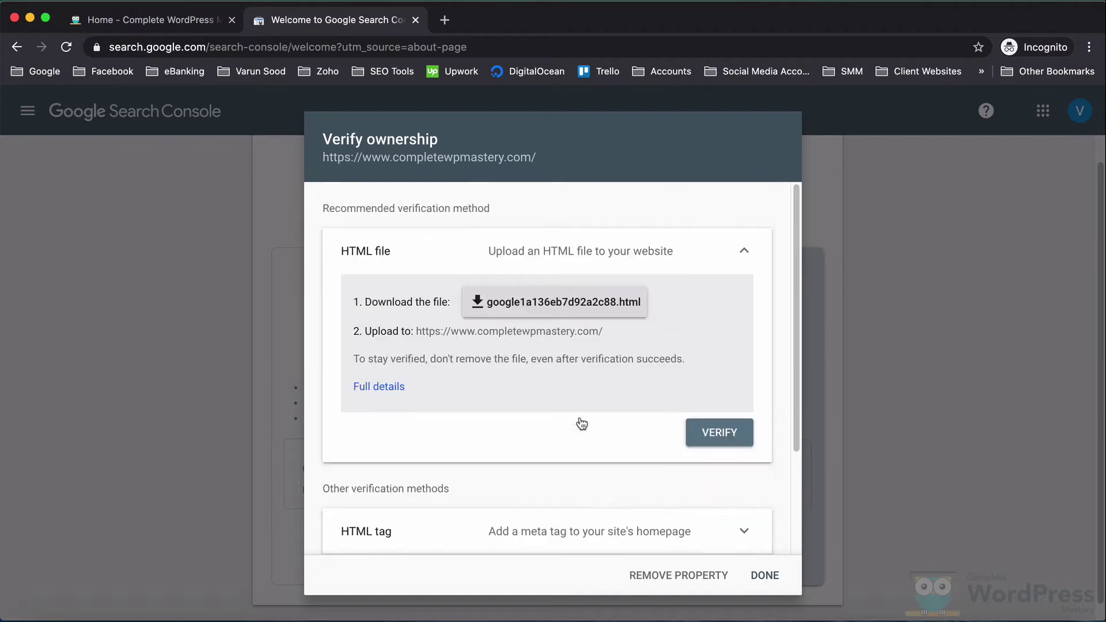
pyautogui.click(551, 306)
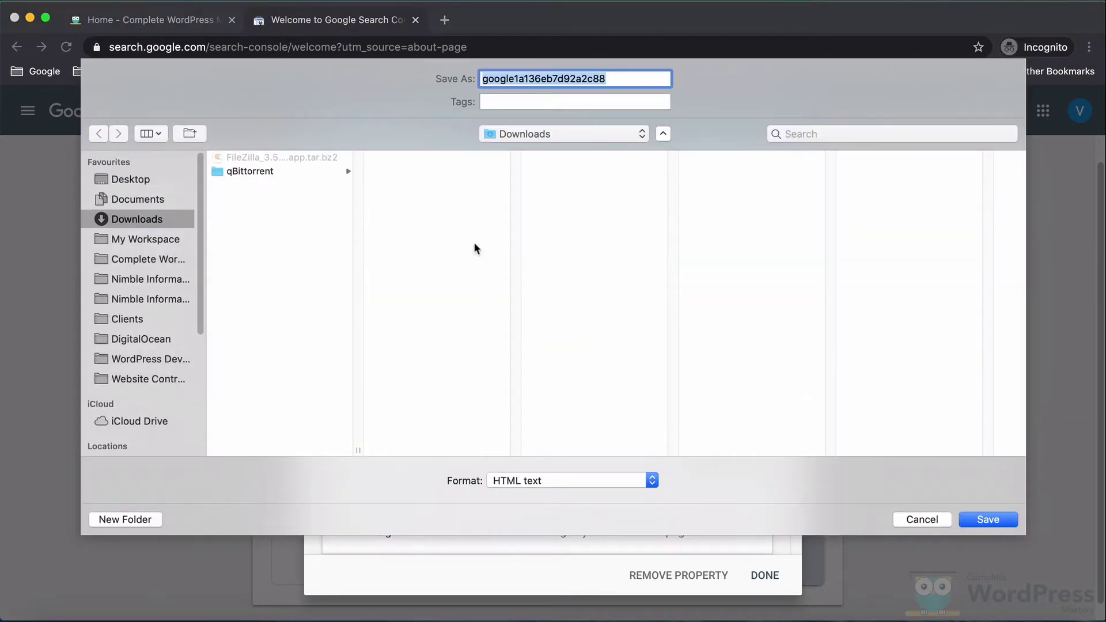
pyautogui.click(144, 179)
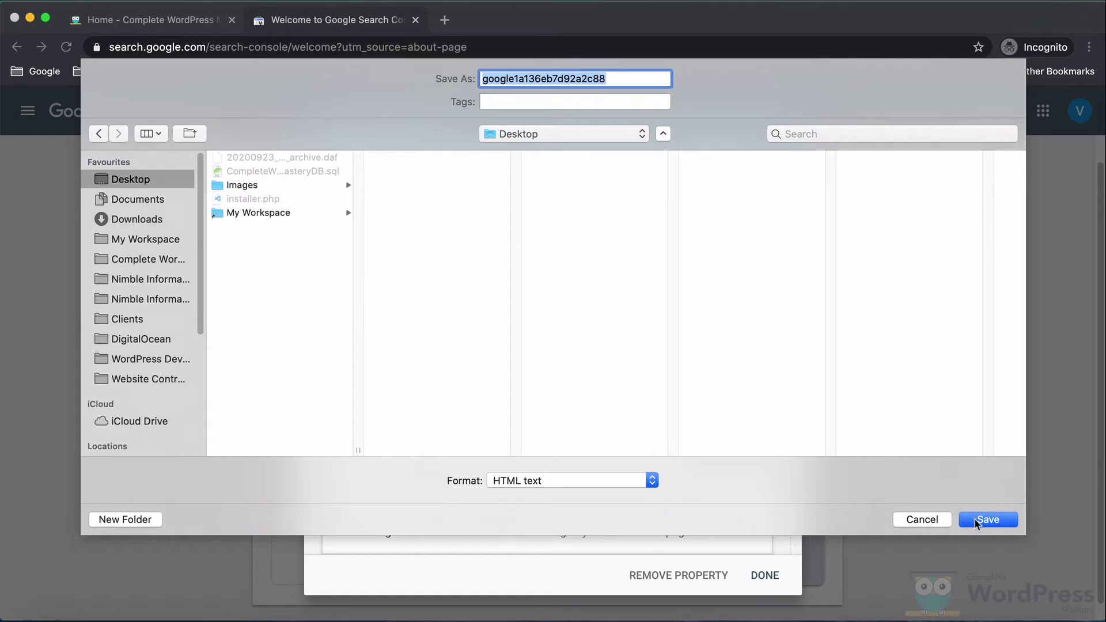
pyautogui.click(976, 521)
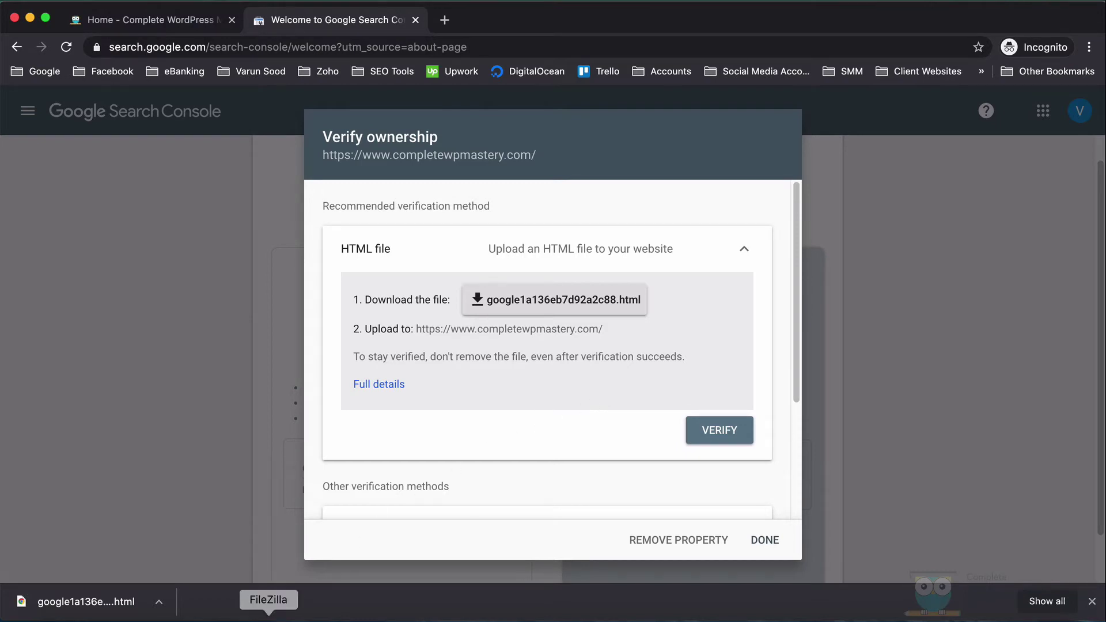
# - In FileZilla, refresh the Desktop listing and upload google1a136eb7d92a2c88.html into the server's public_html folder
pyautogui.click(268, 615)
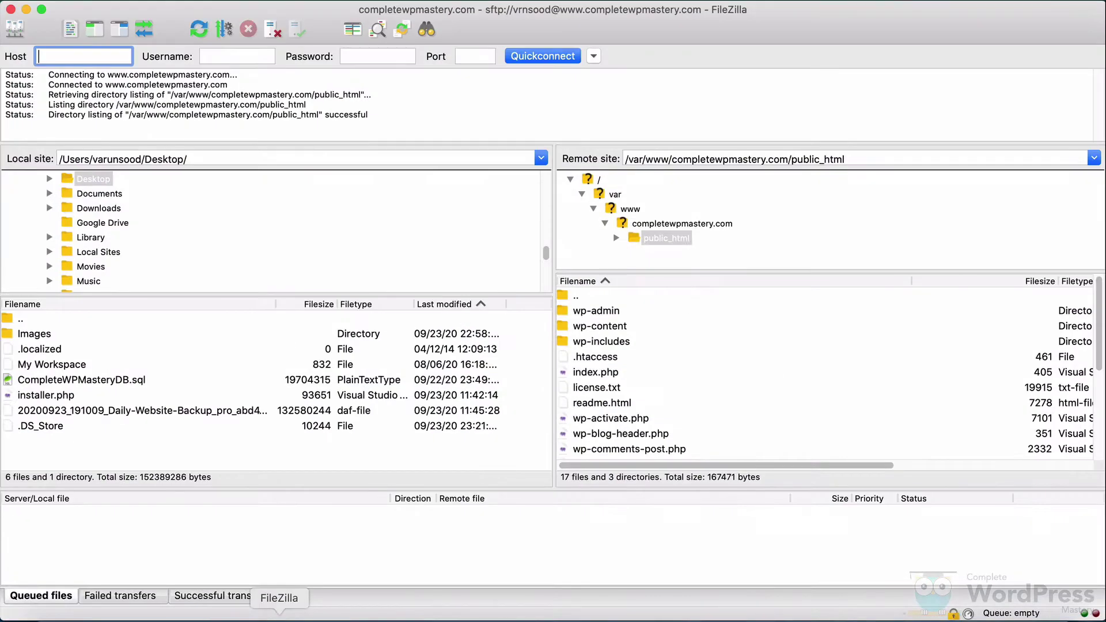
pyautogui.rightClick(323, 459)
pyautogui.click(350, 565)
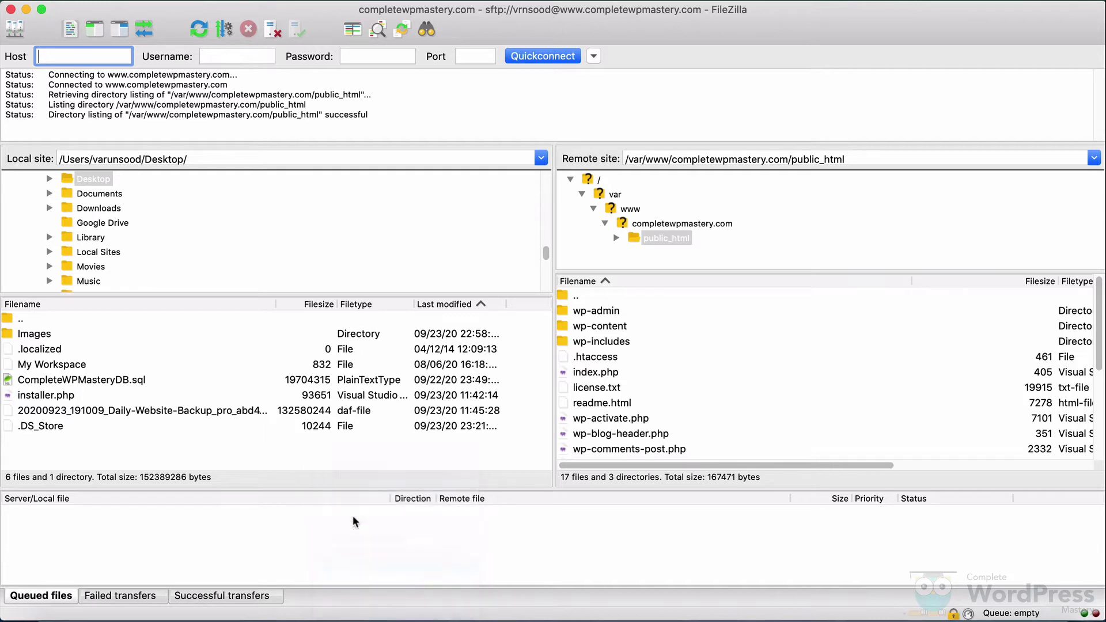
pyautogui.moveTo(125, 433); pyautogui.dragTo(669, 421)
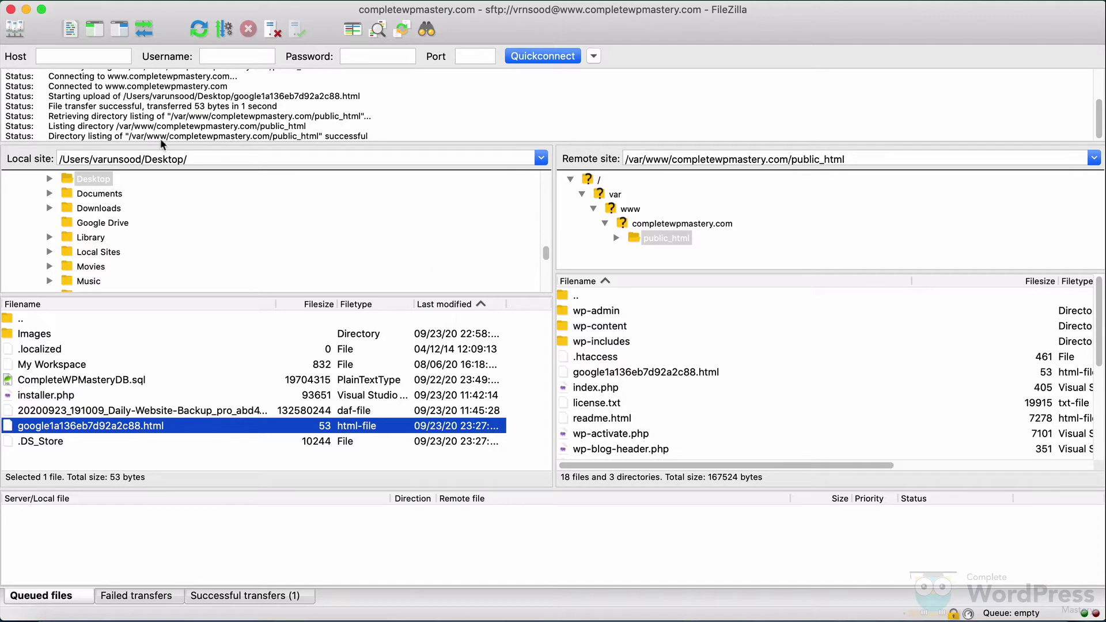
# - Back in Chrome, verify ownership with the uploaded HTML file and go to the property
pyautogui.click(26, 9)
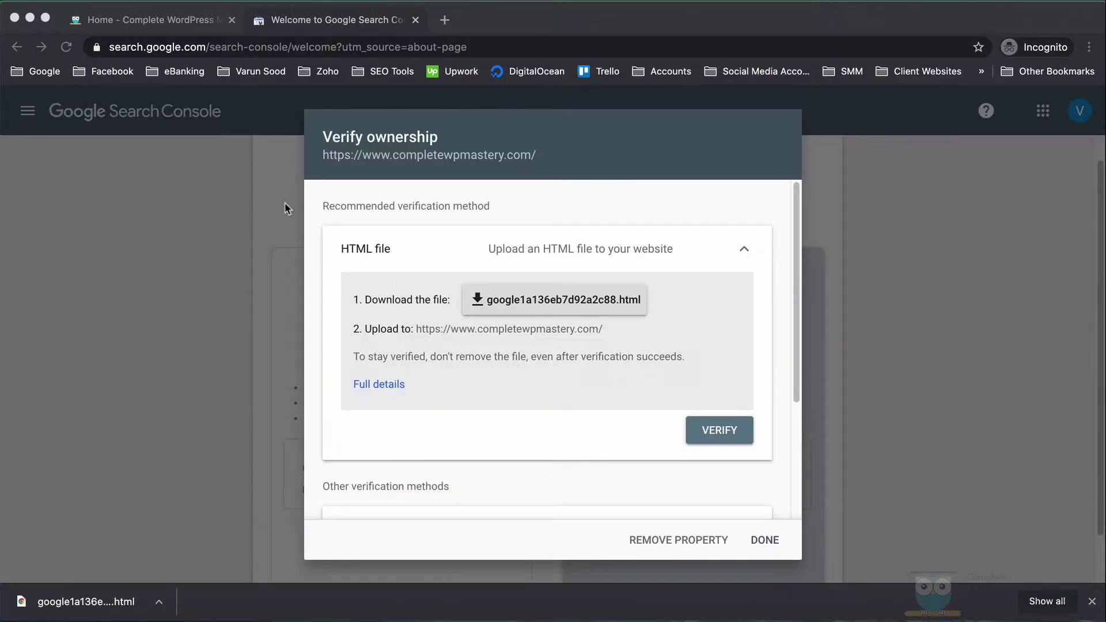
pyautogui.click(716, 436)
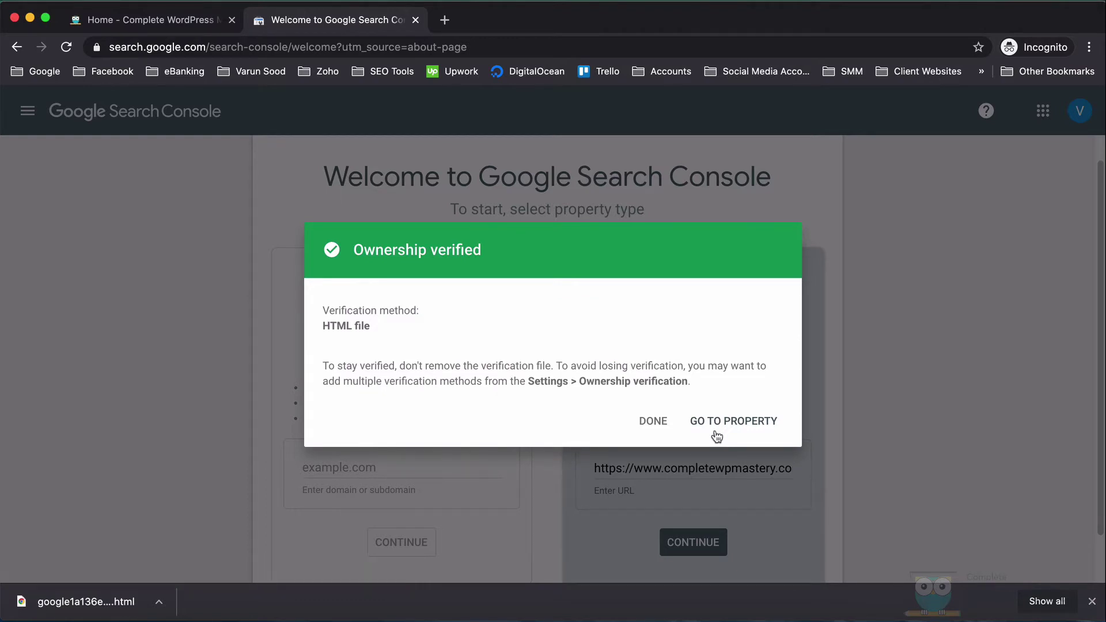
pyautogui.click(730, 425)
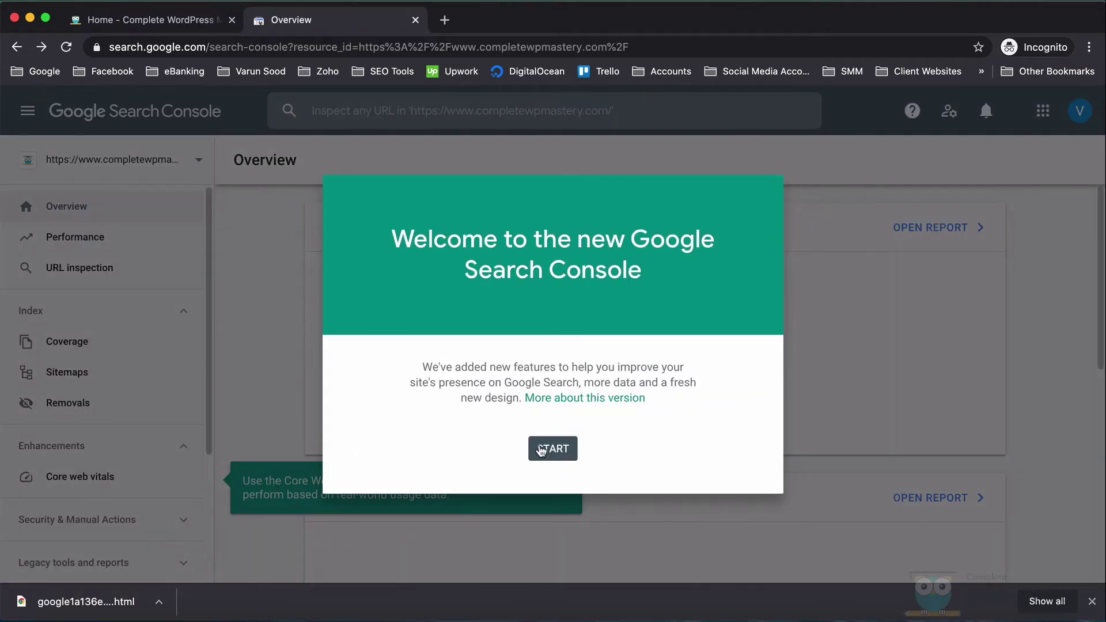
# - Dismiss the welcome message, Overview tip and Core Web Vitals tip, then look over the property list and sidebar
pyautogui.click(540, 448)
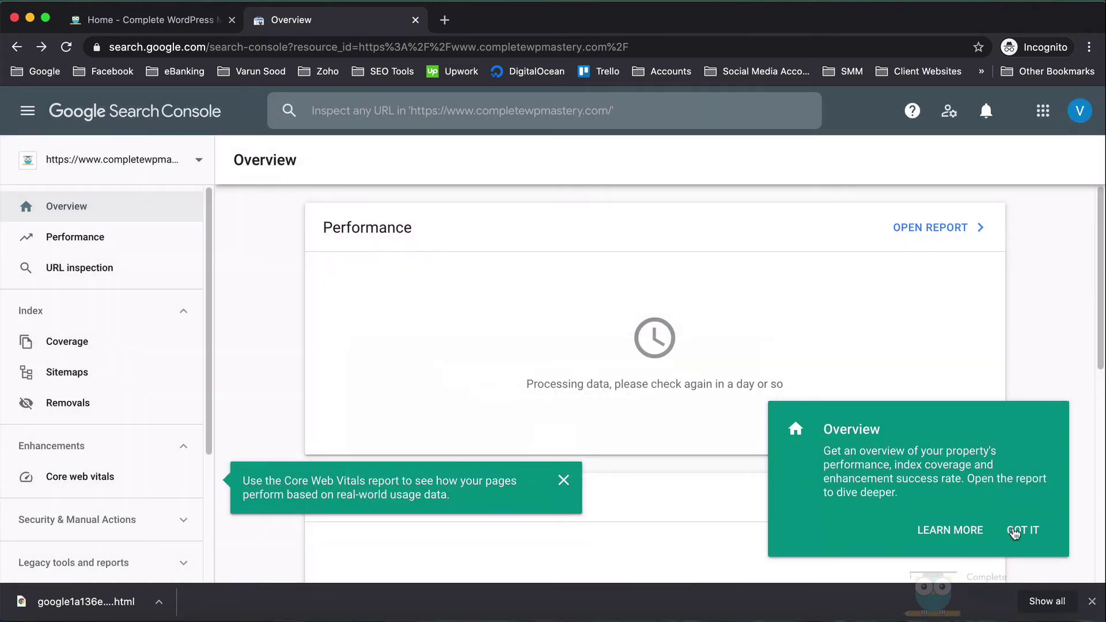
pyautogui.click(1015, 529)
pyautogui.click(563, 482)
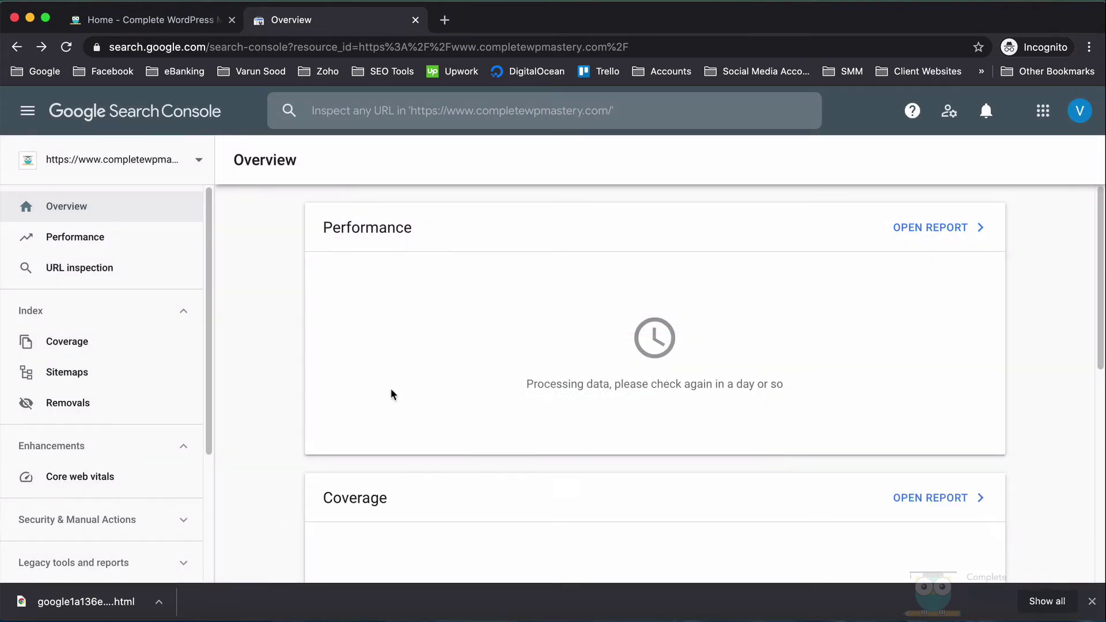
pyautogui.click(153, 165)
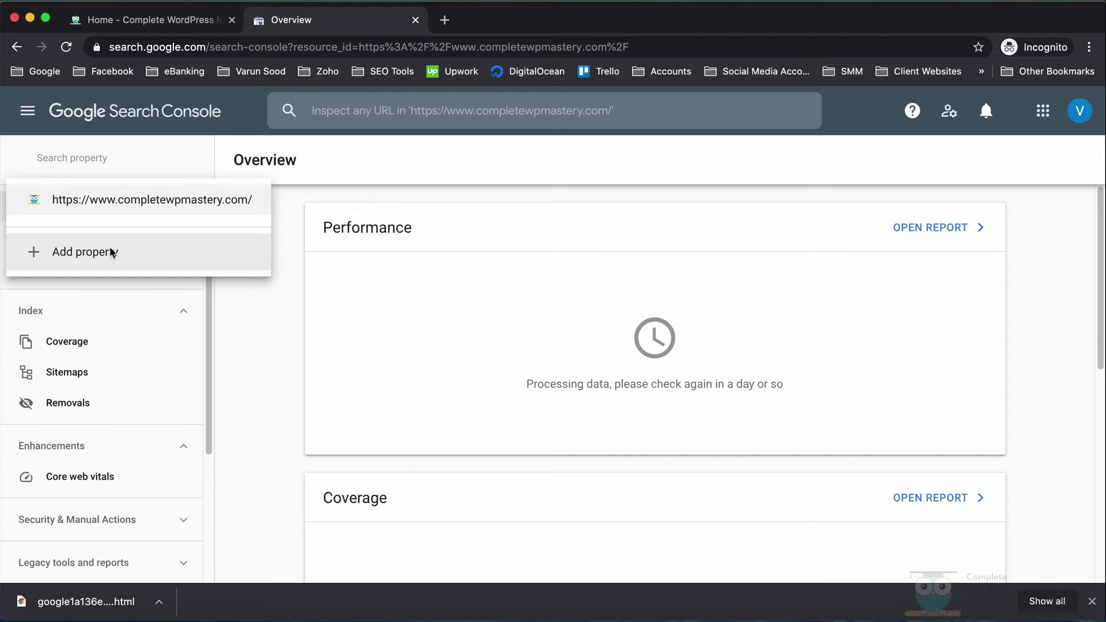
pyautogui.click(275, 368)
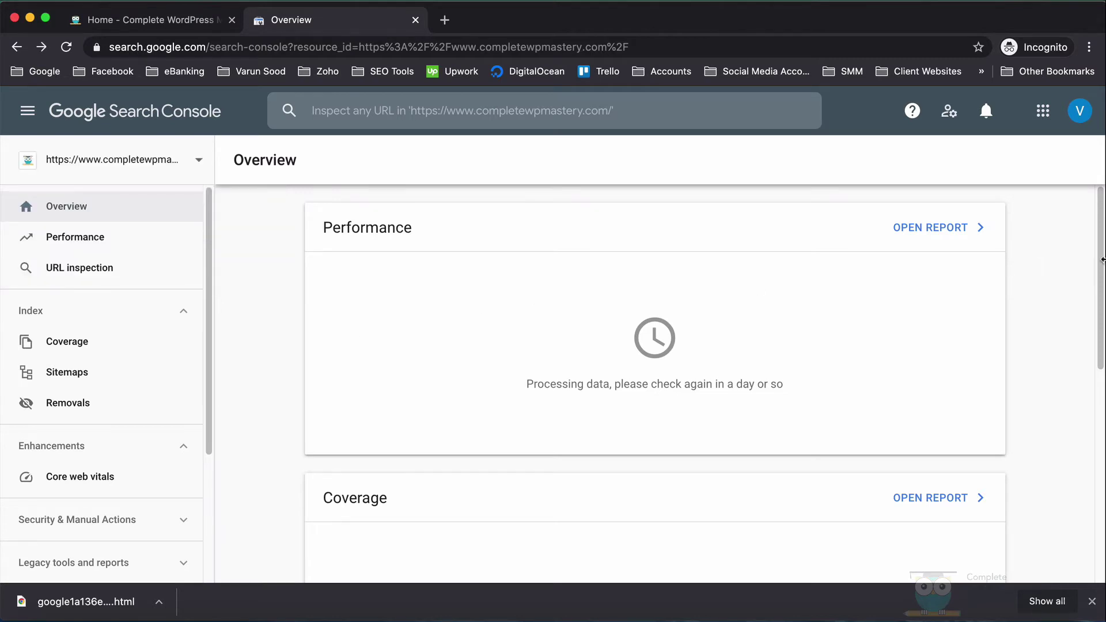
pyautogui.moveTo(1100, 262)
pyautogui.mouseDown()
pyautogui.moveTo(1101, 474)
pyautogui.moveTo(1101, 262)
pyautogui.mouseUp()
pyautogui.moveTo(208, 383); pyautogui.dragTo(212, 519)
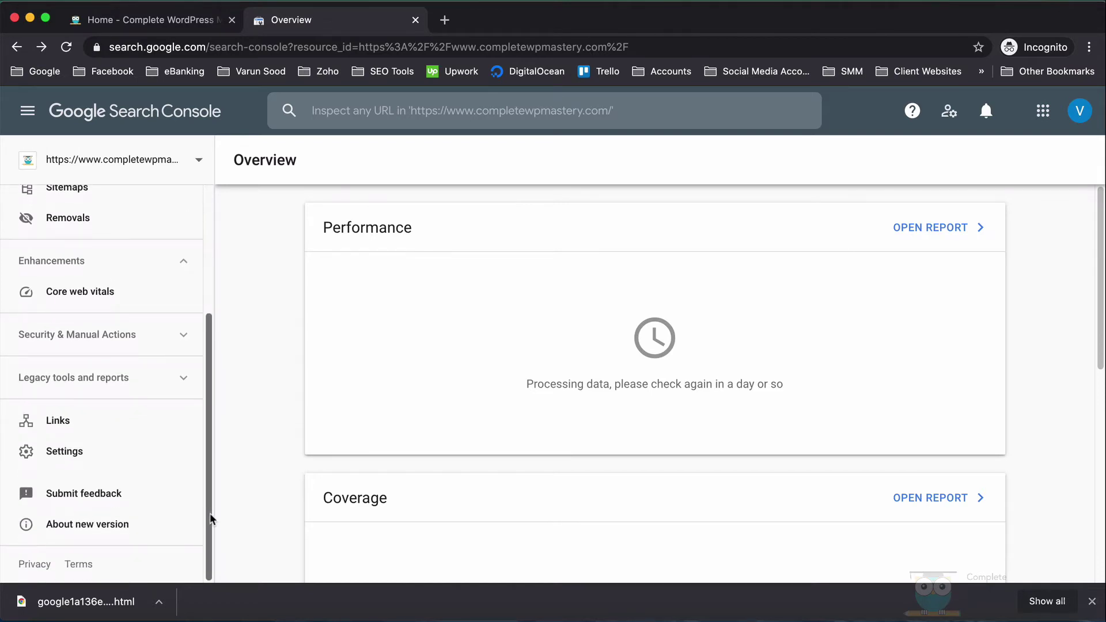
# - Review the property's Settings and Users and permissions, then view the Performance report
pyautogui.click(56, 452)
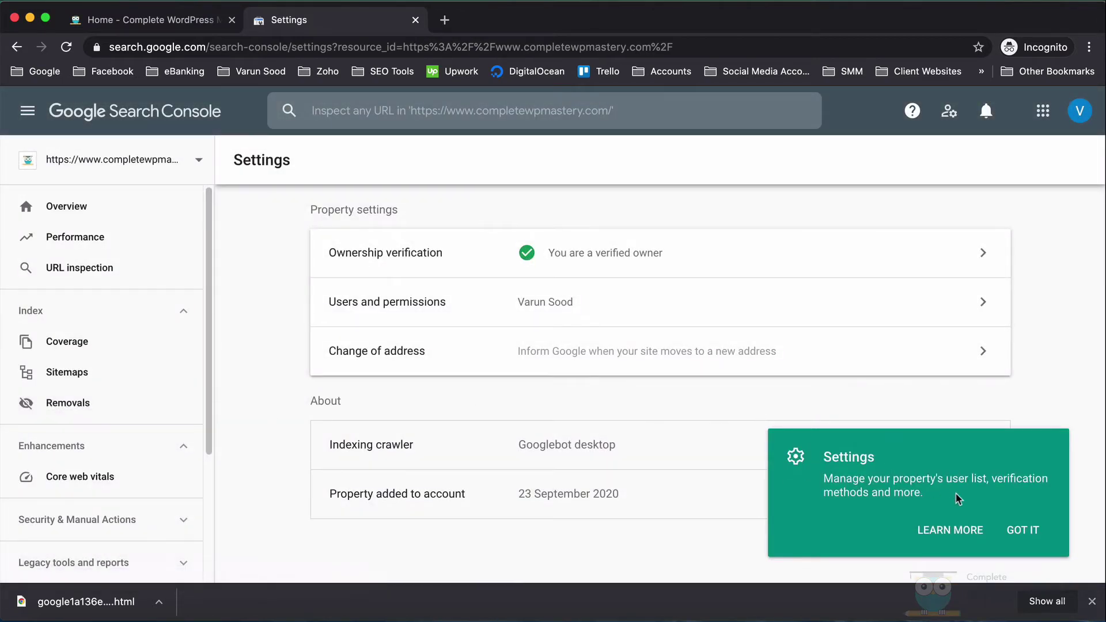
pyautogui.click(1015, 531)
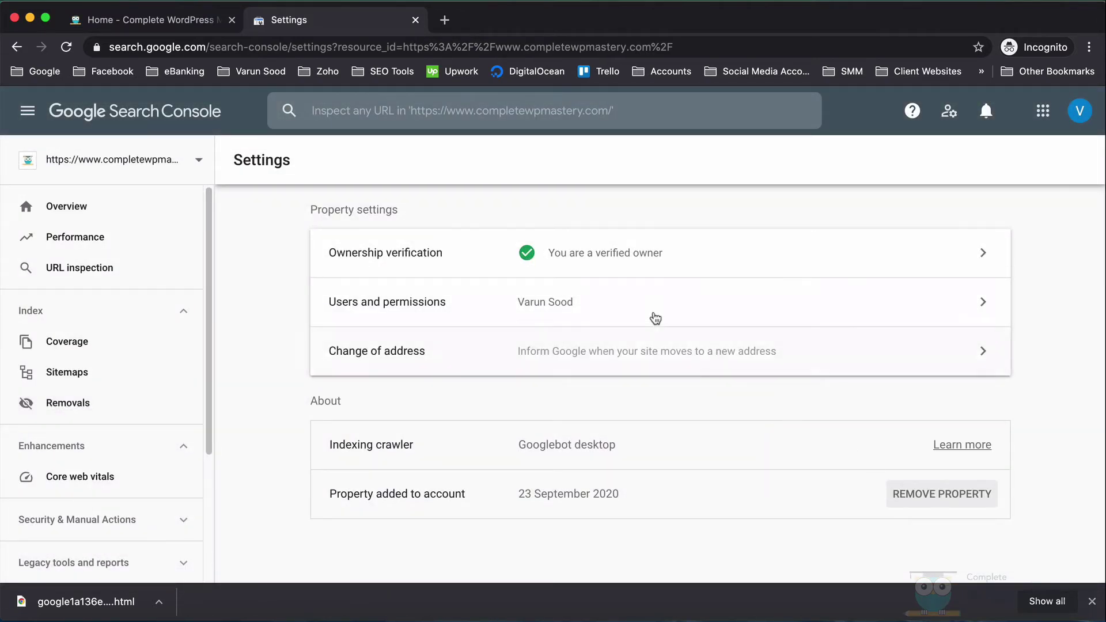
pyautogui.click(644, 311)
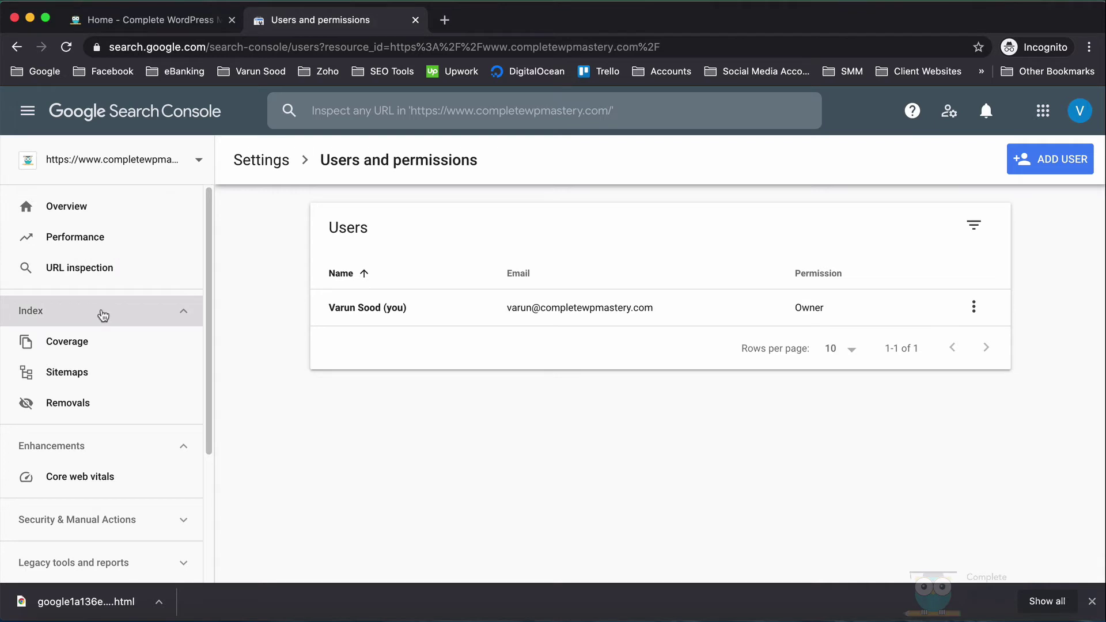
pyautogui.click(95, 248)
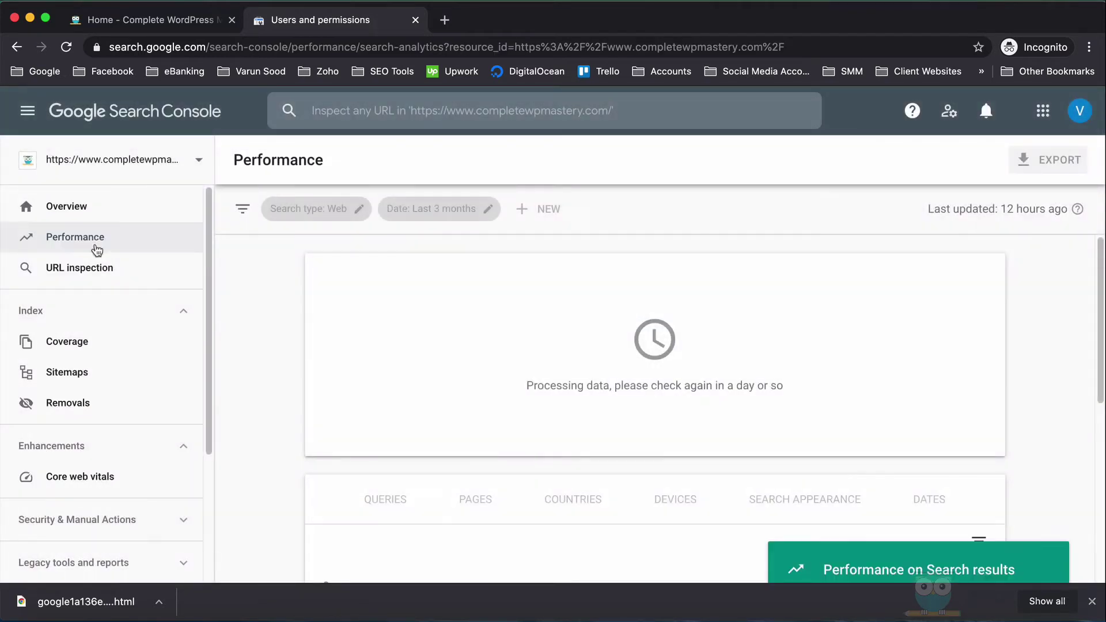
# - Dismiss the Performance tip, try then cancel URL inspection, and go to the Sitemaps page
pyautogui.click(1022, 530)
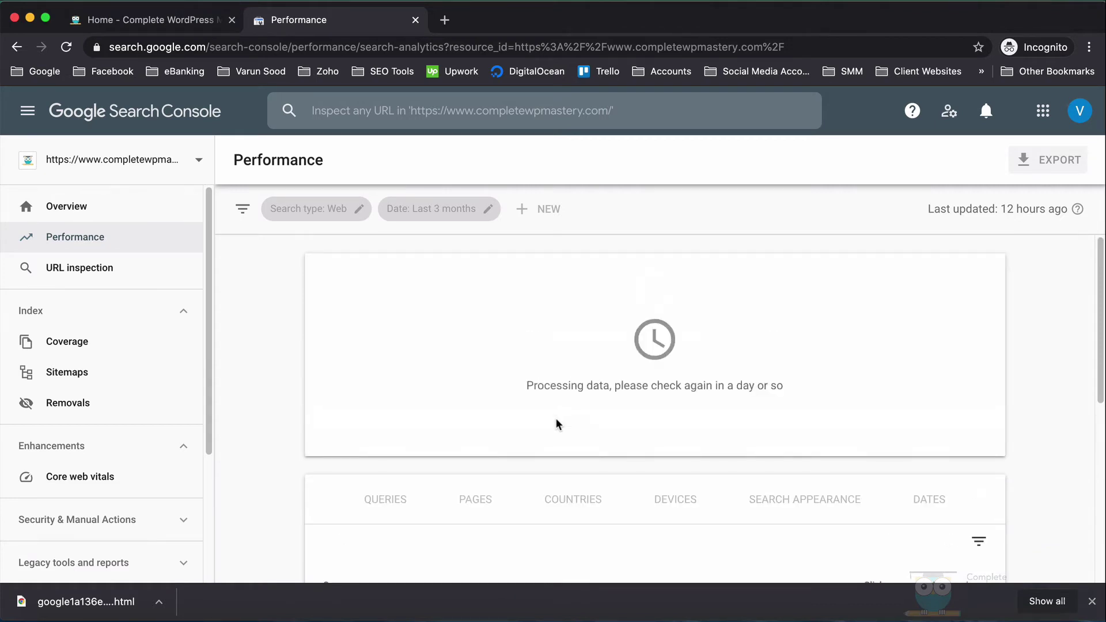
pyautogui.click(92, 267)
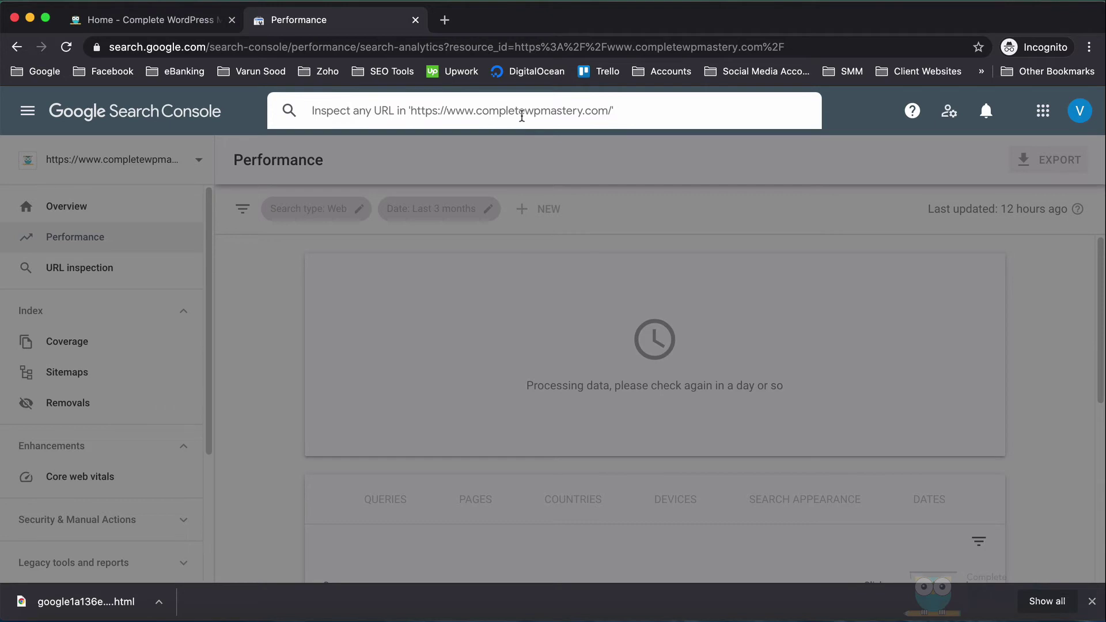
pyautogui.click(255, 381)
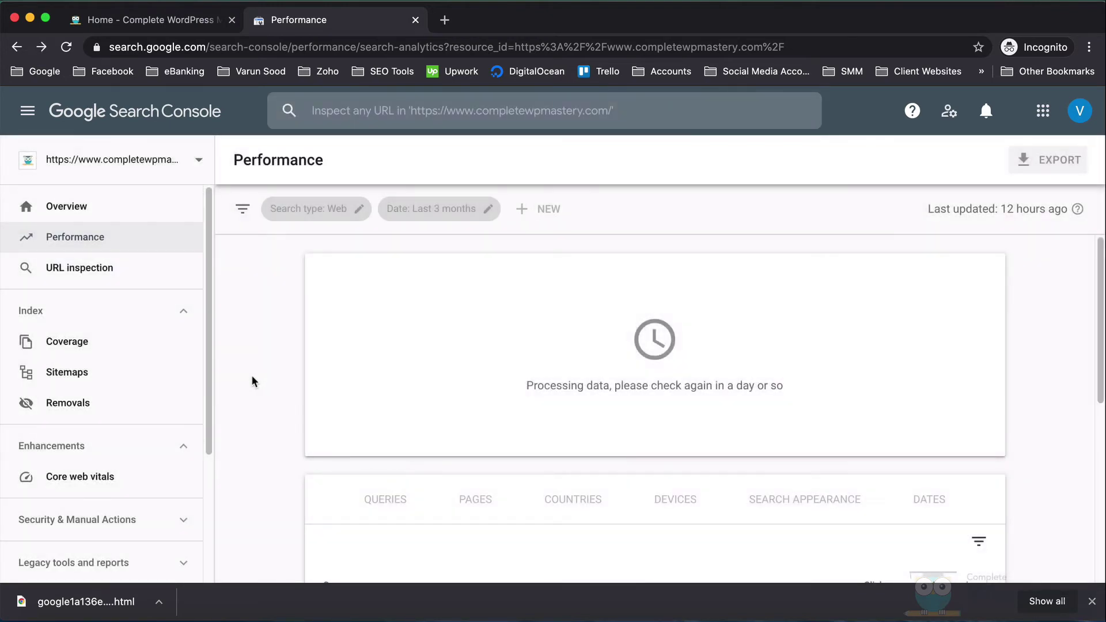
pyautogui.click(150, 374)
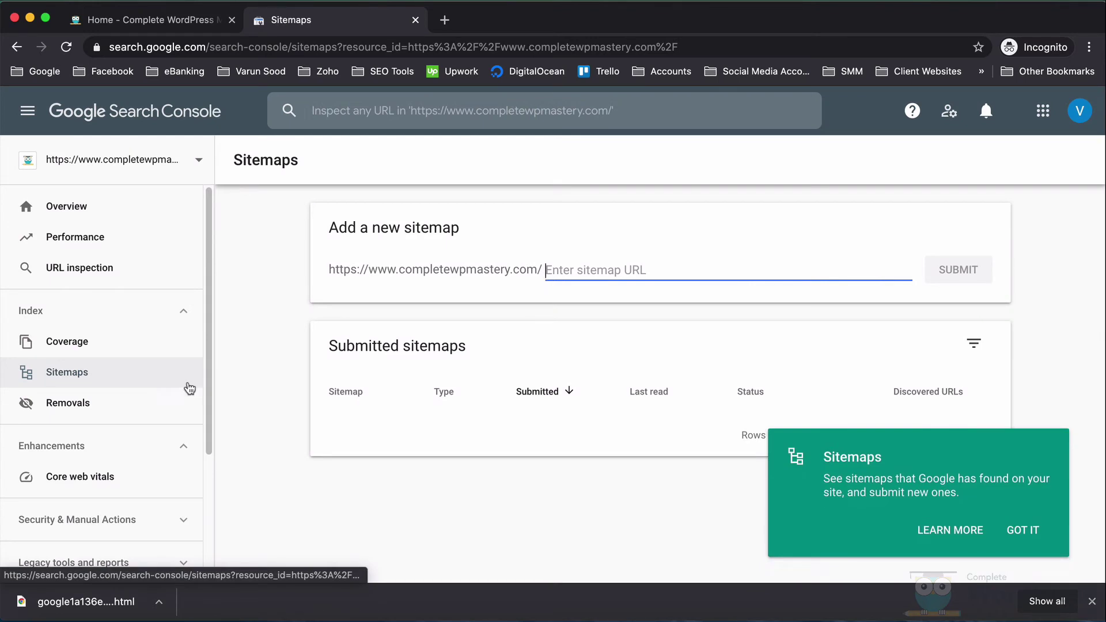
# - Submit sitemap.xml under 'Add a new sitemap' and acknowledge the confirmation
pyautogui.click(1012, 533)
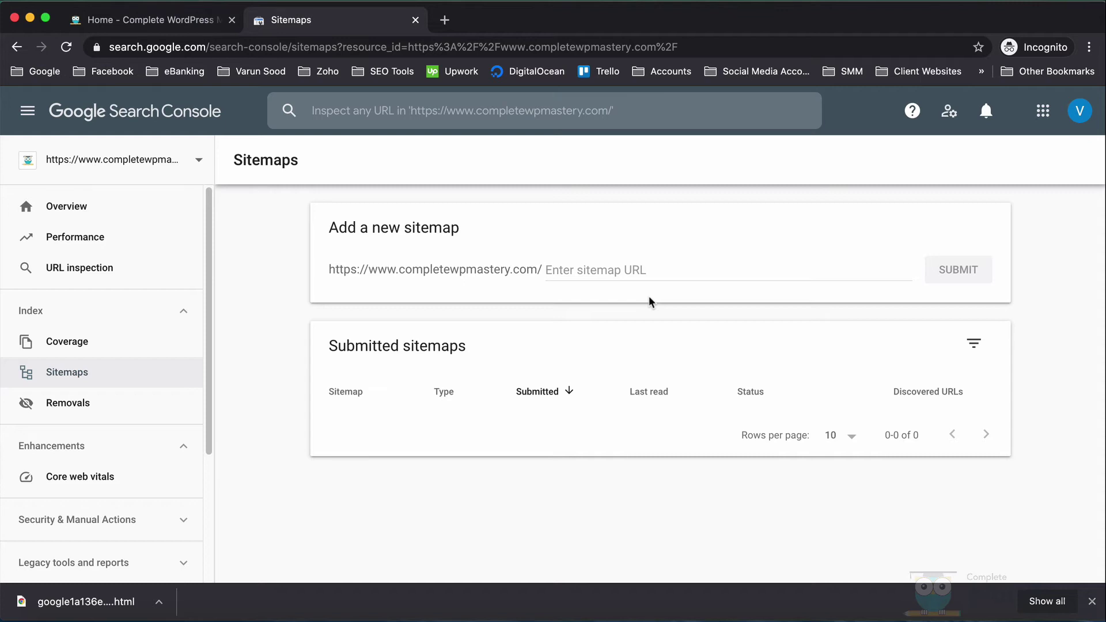
pyautogui.click(645, 276)
pyautogui.write('si')
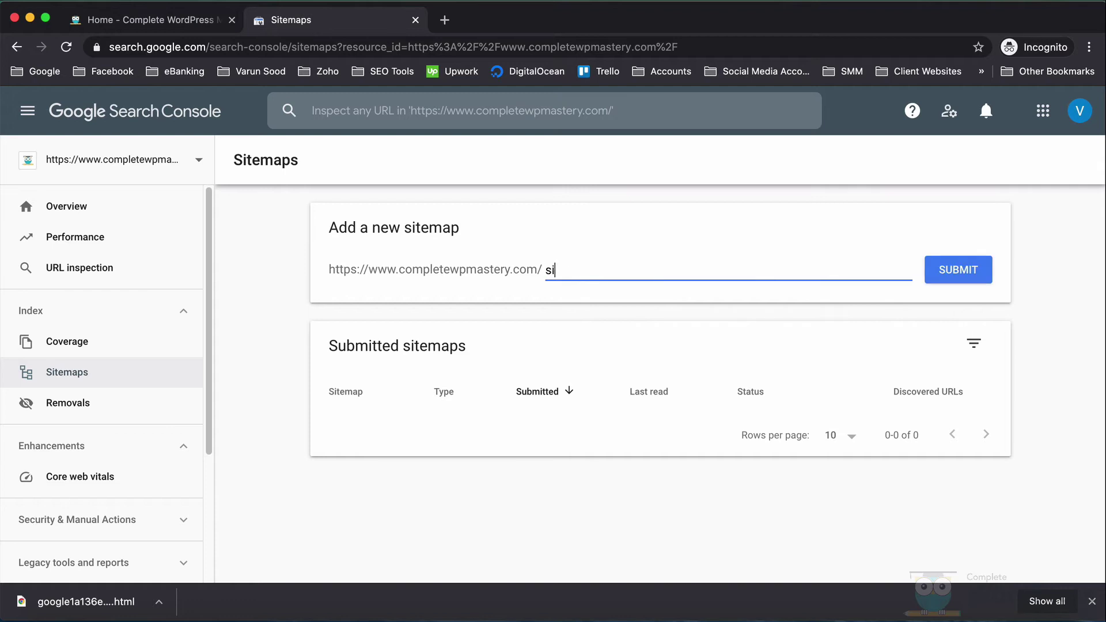
pyautogui.write('temap.xml')
pyautogui.click(934, 271)
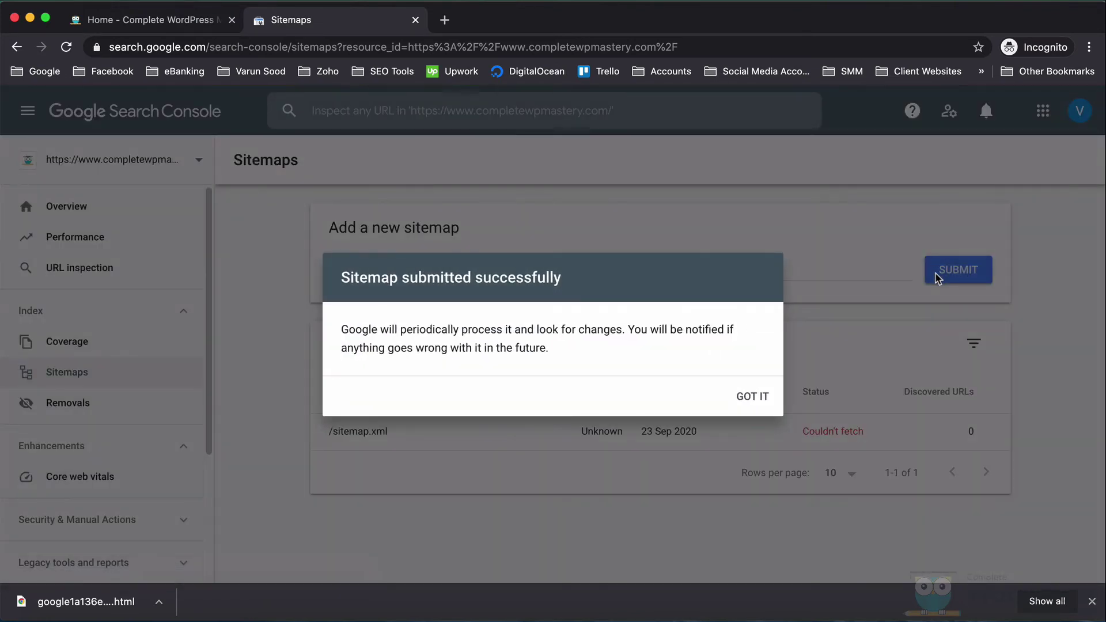
pyautogui.click(760, 398)
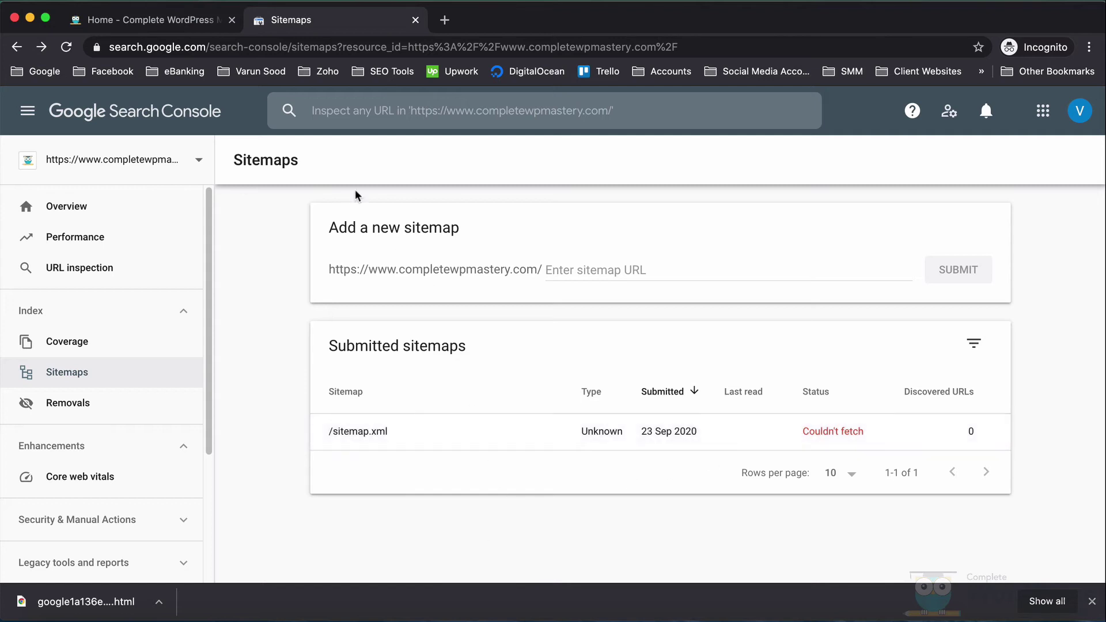
# - Reload to see /sitemap.xml succeed, inspect it and /page-sitemap.xml, then view the Coverage report
pyautogui.click(68, 48)
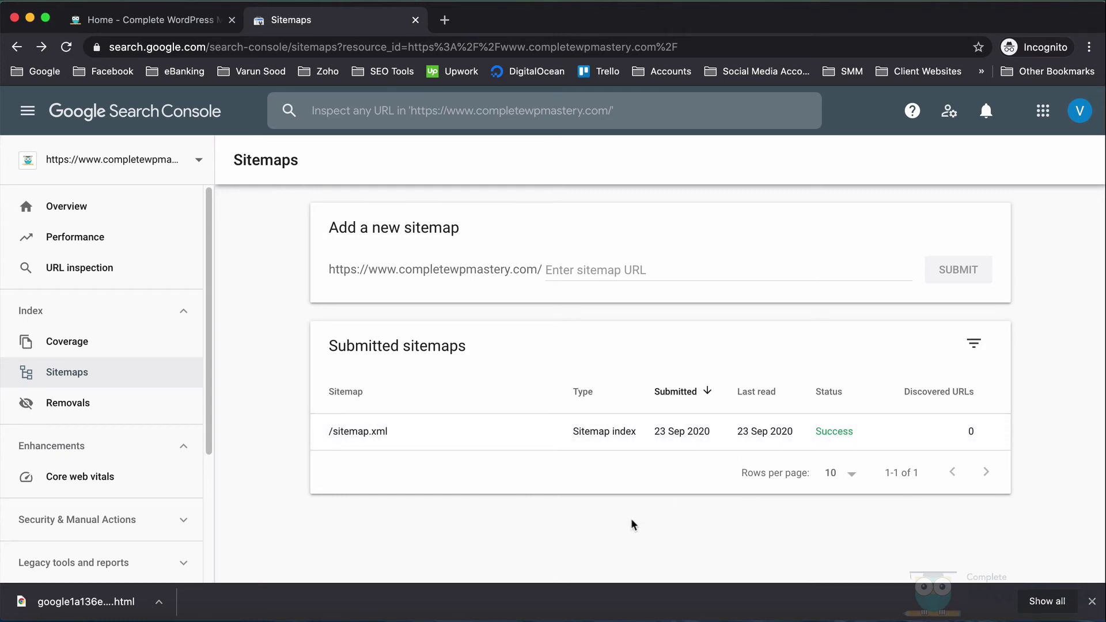
pyautogui.click(630, 439)
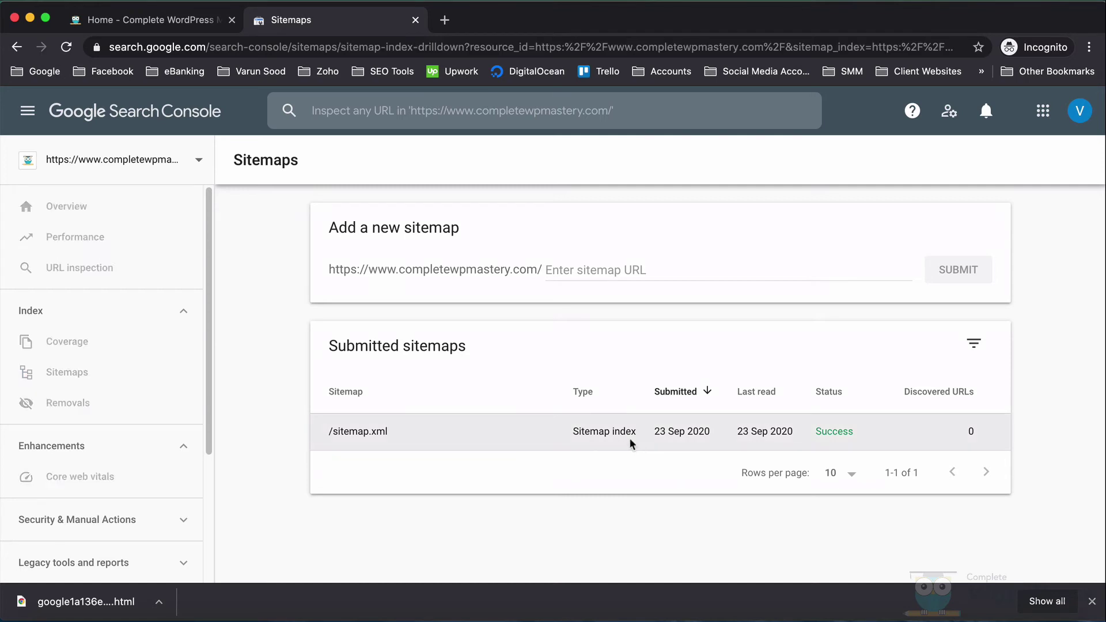
pyautogui.scroll(-1, 631, 444)
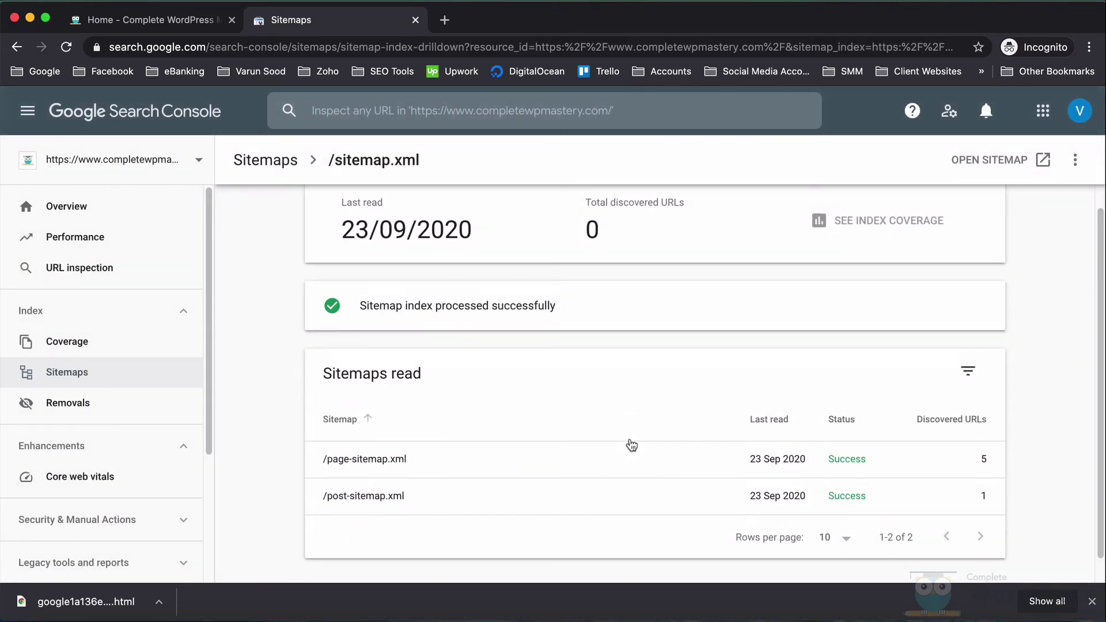
pyautogui.click(487, 459)
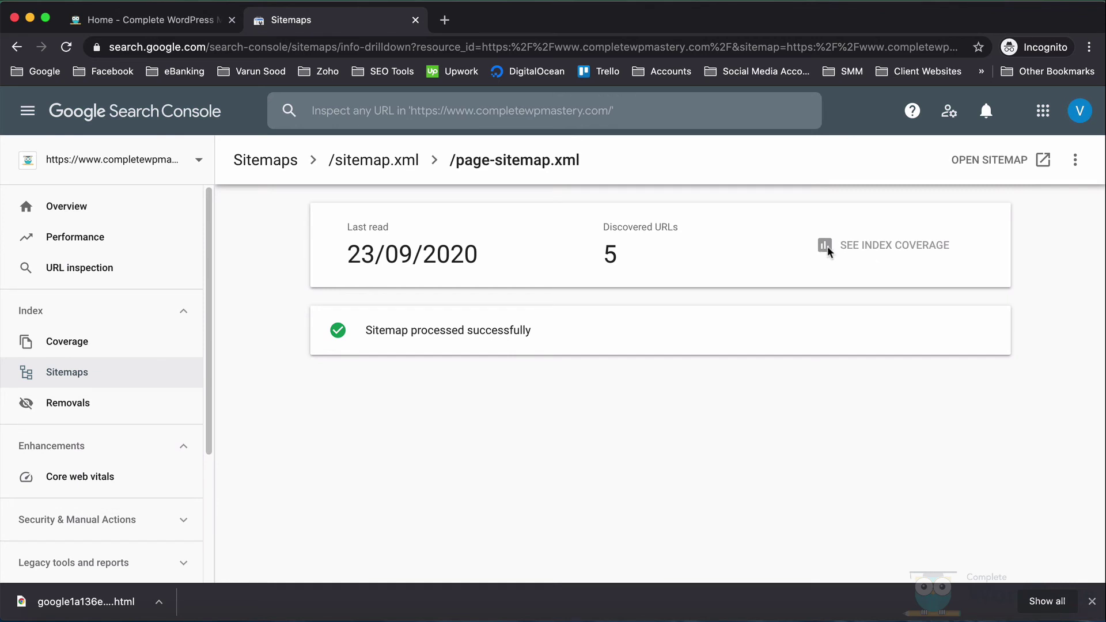
pyautogui.click(295, 162)
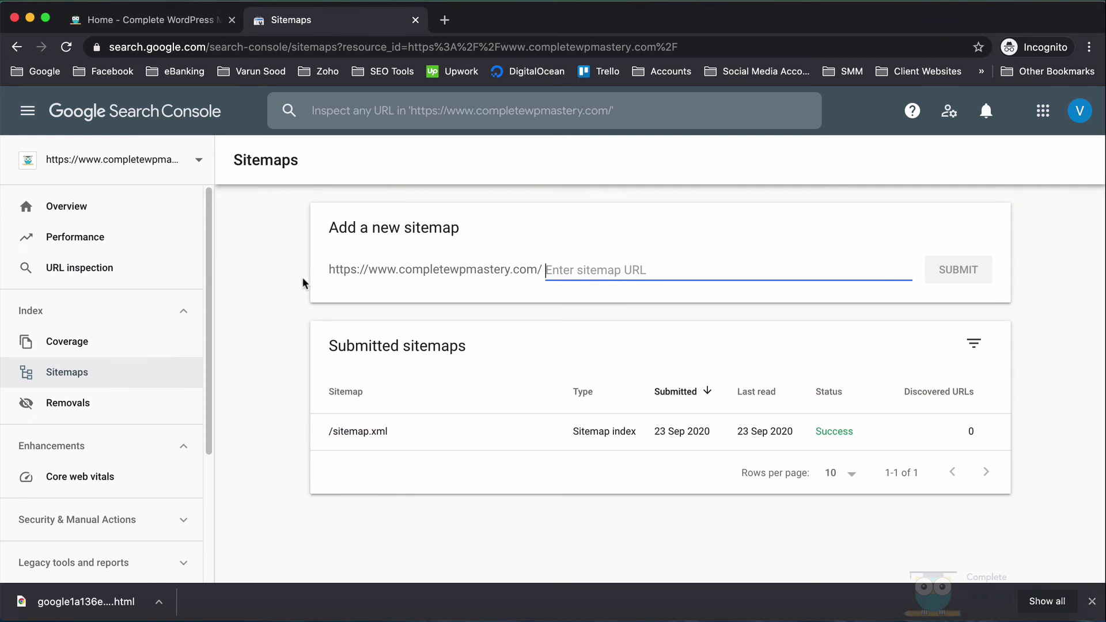
pyautogui.click(124, 335)
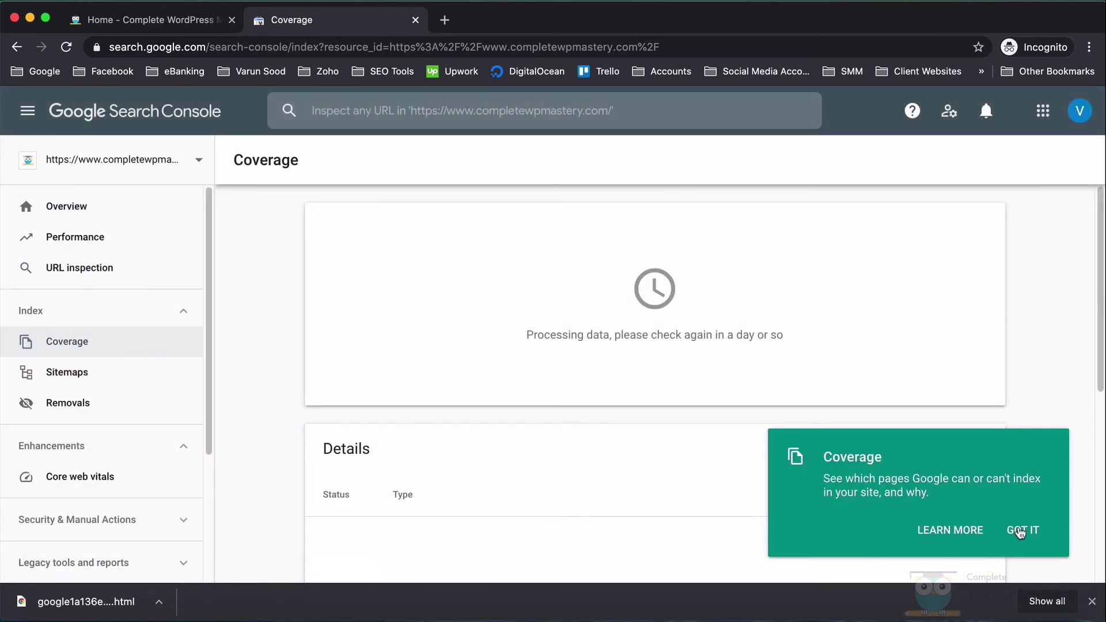
# - Dismiss the Coverage tip card and look over the report's 'Processing data' message
pyautogui.click(1019, 531)
pyautogui.scroll(-5, 872, 437)
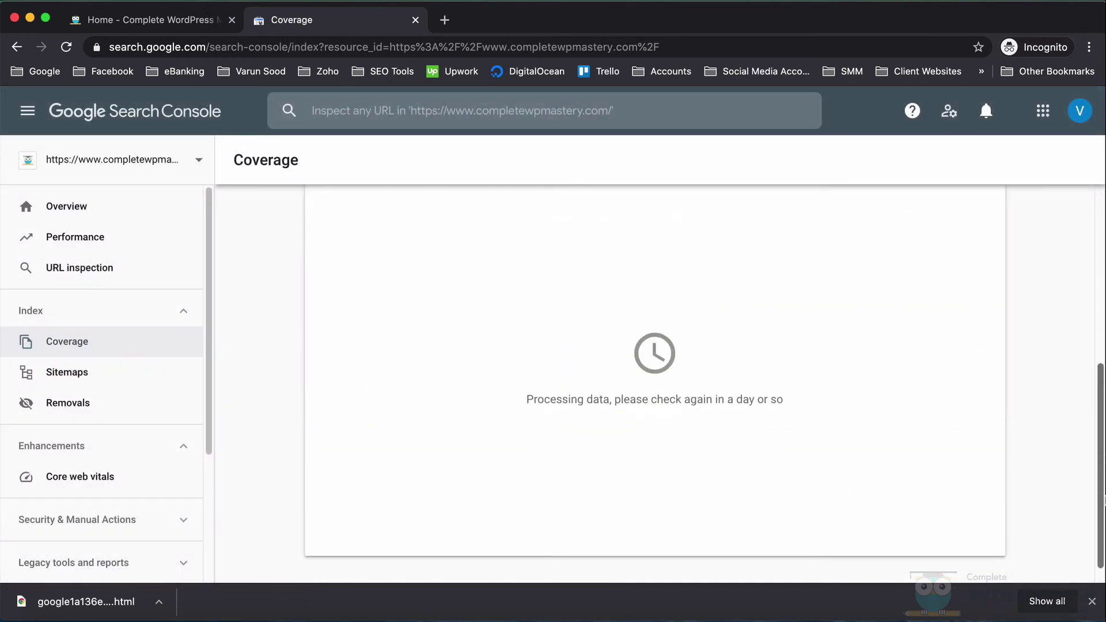
pyautogui.scroll(5, 1101, 403)
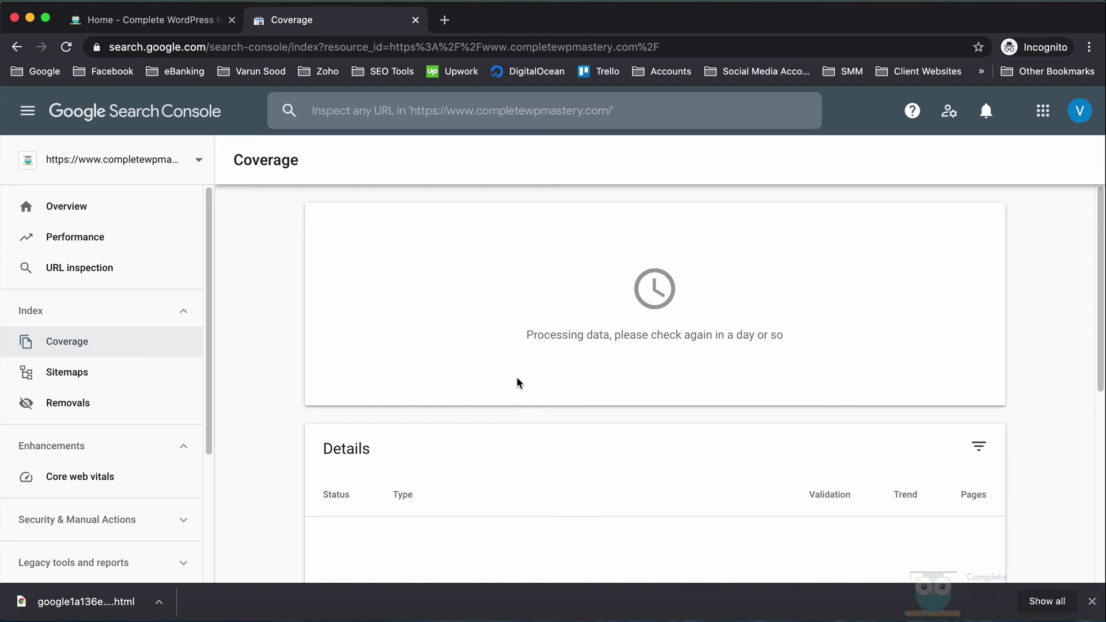
pyautogui.click(170, 29)
pyautogui.click(172, 47)
pyautogui.rightClick(178, 47)
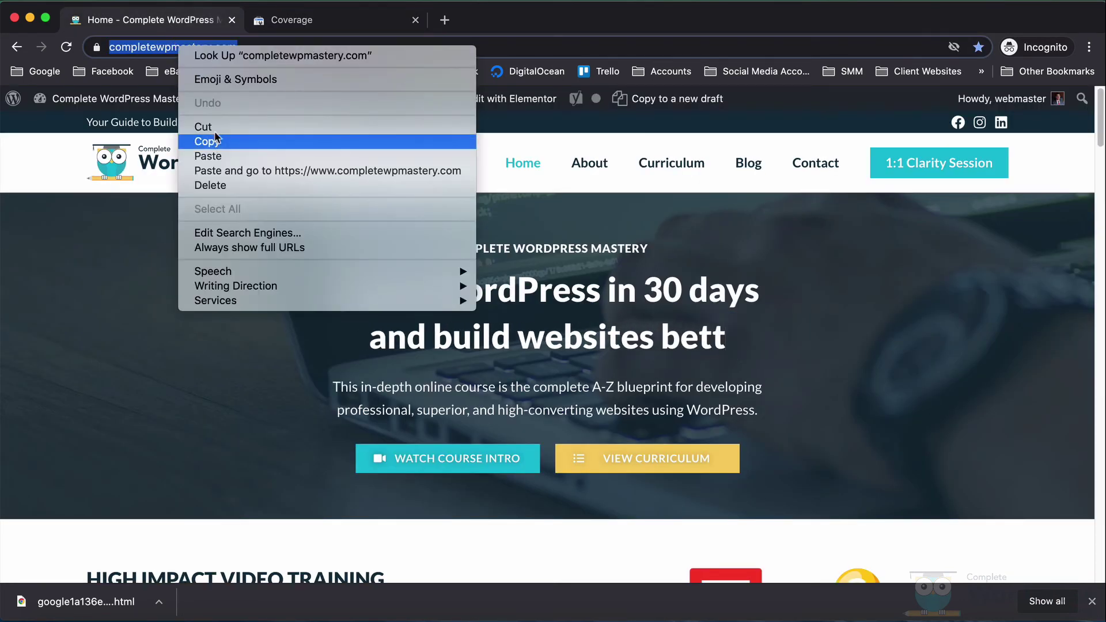
pyautogui.click(207, 141)
# - Inspect the pasted homepage URL in Search Console's Inspect any URL bar
pyautogui.click(292, 20)
pyautogui.click(93, 267)
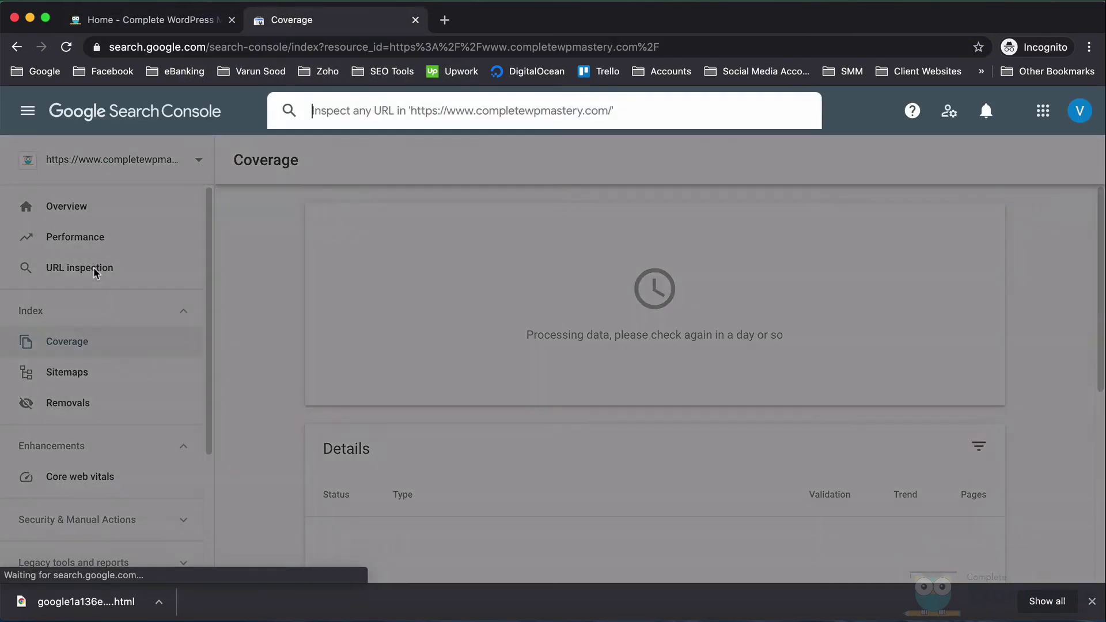
pyautogui.rightClick(383, 115)
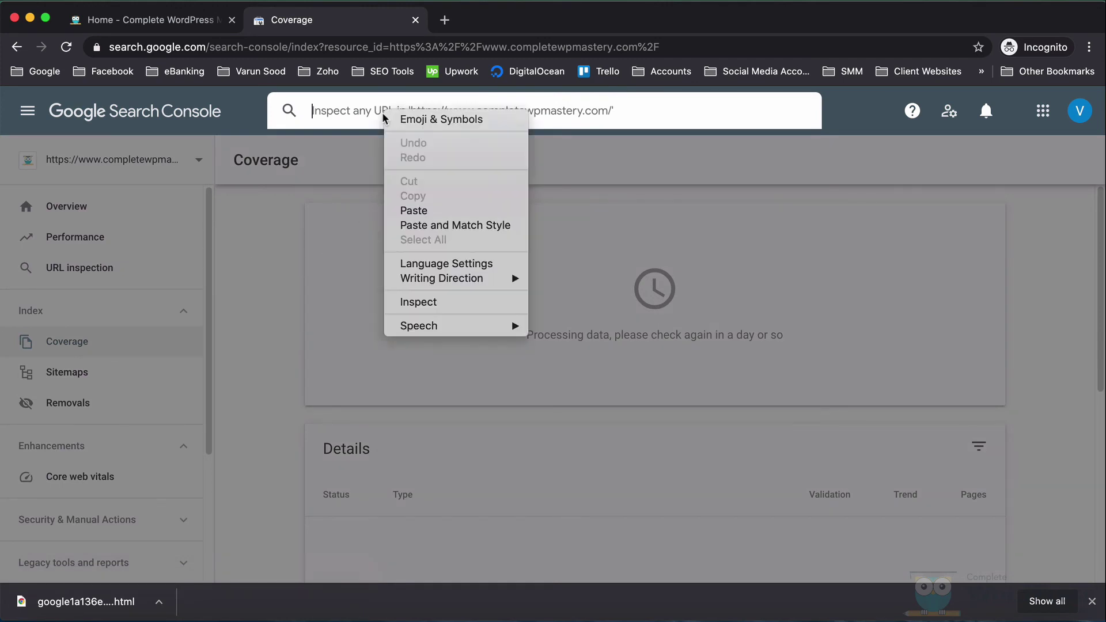
pyautogui.click(412, 211)
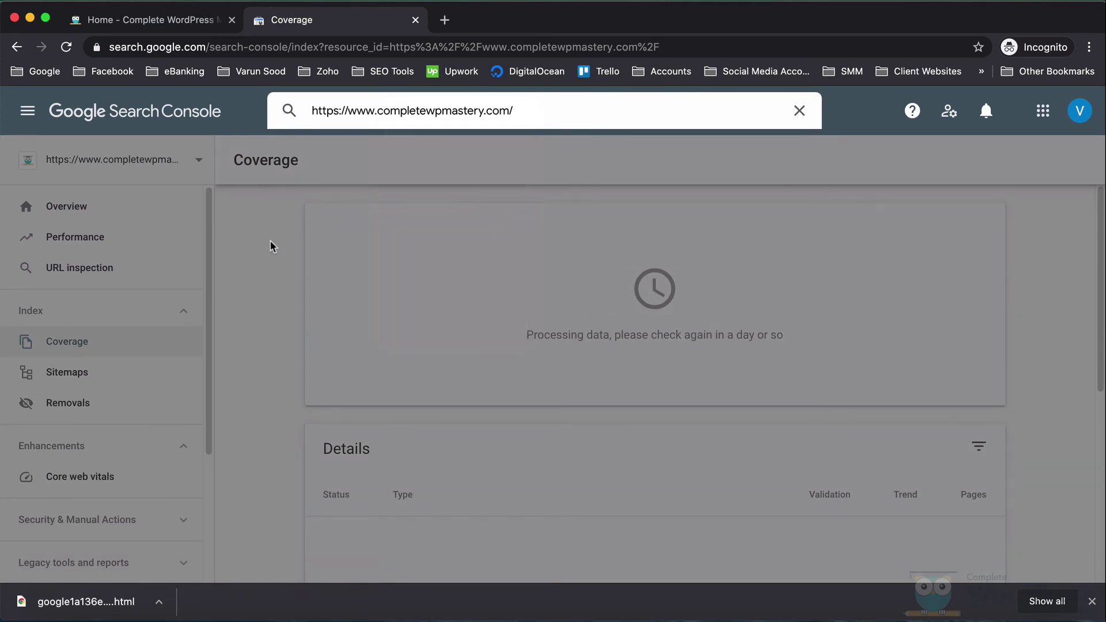
pyautogui.press('Return')
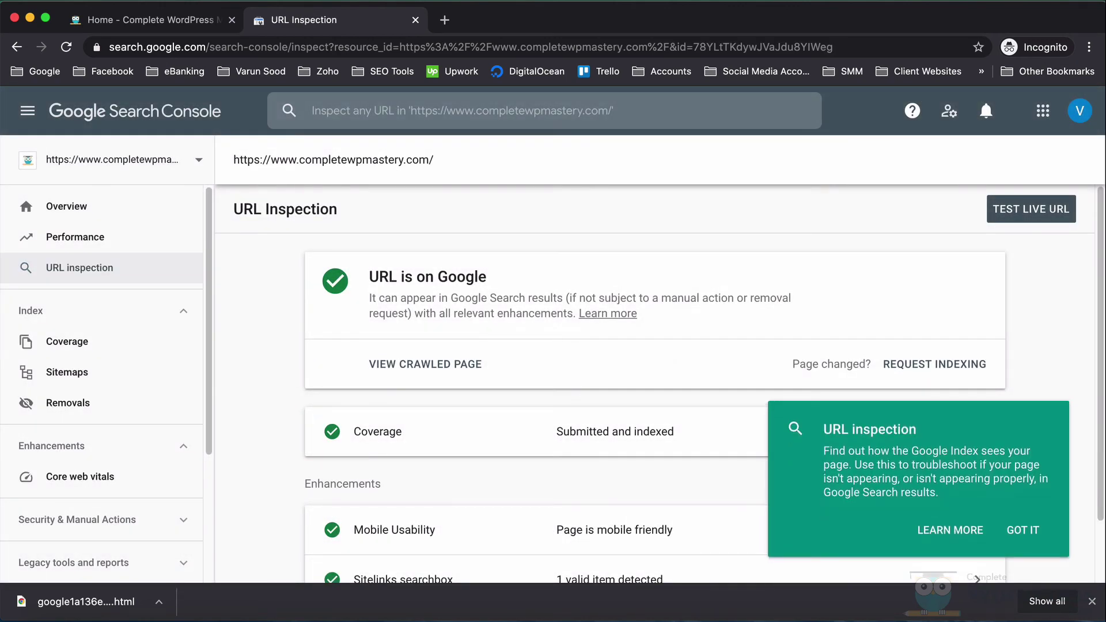
# - Clear the downloads bar and URL inspection tip, then request indexing for the homepage
pyautogui.click(1091, 602)
pyautogui.click(1029, 573)
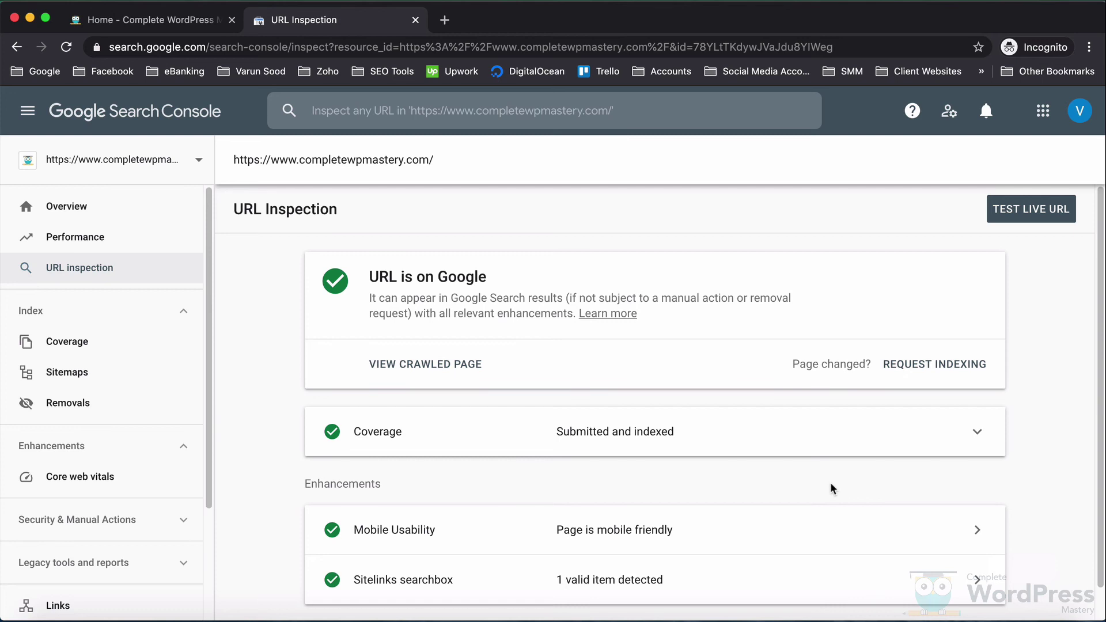
pyautogui.click(919, 366)
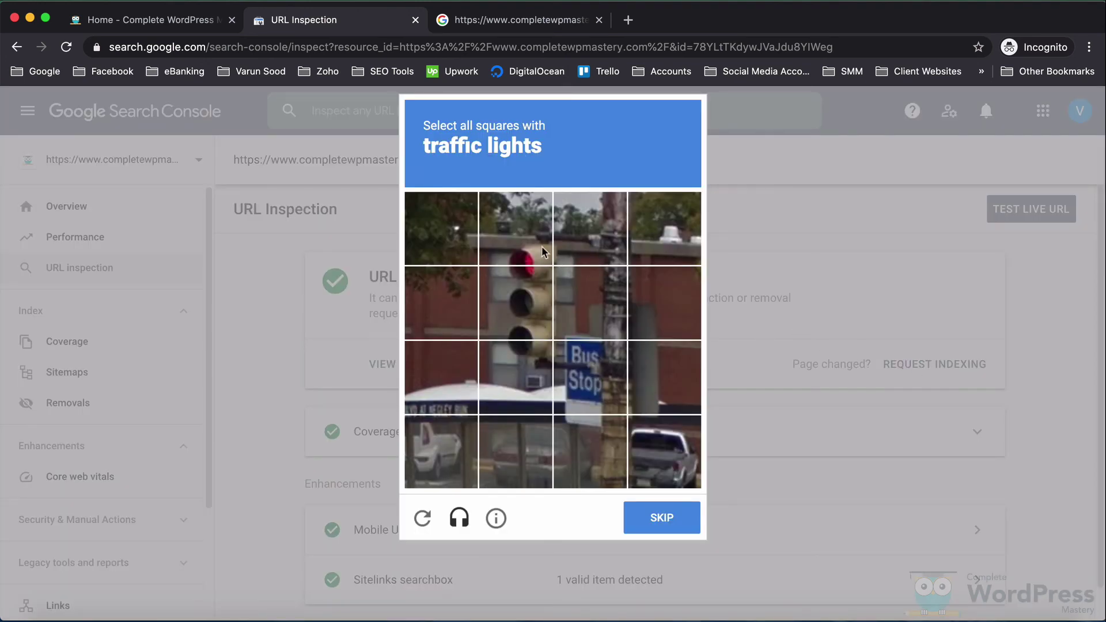
# - Solve the traffic-light reCAPTCHA and acknowledge the 'Indexing requested' confirmation
pyautogui.click(542, 246)
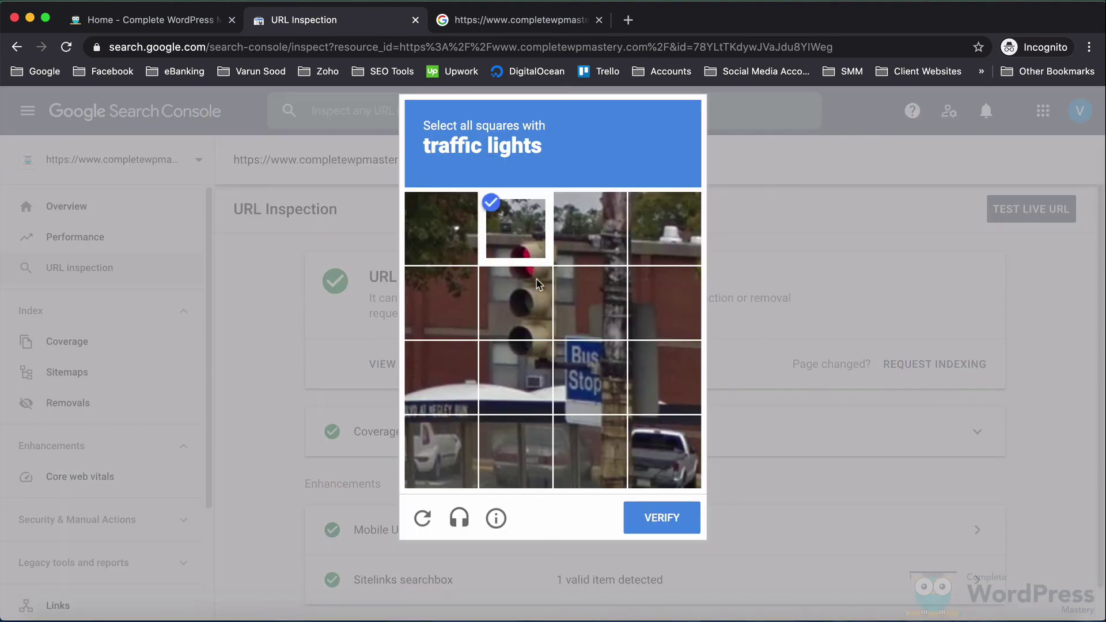
pyautogui.click(539, 302)
pyautogui.click(538, 372)
pyautogui.click(661, 517)
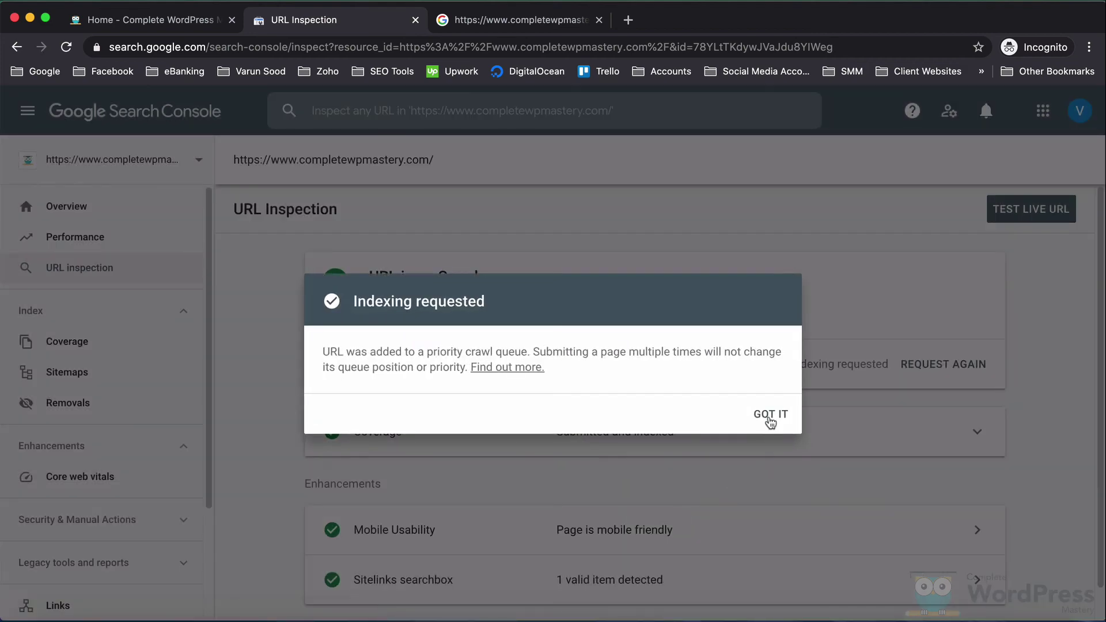
pyautogui.click(770, 416)
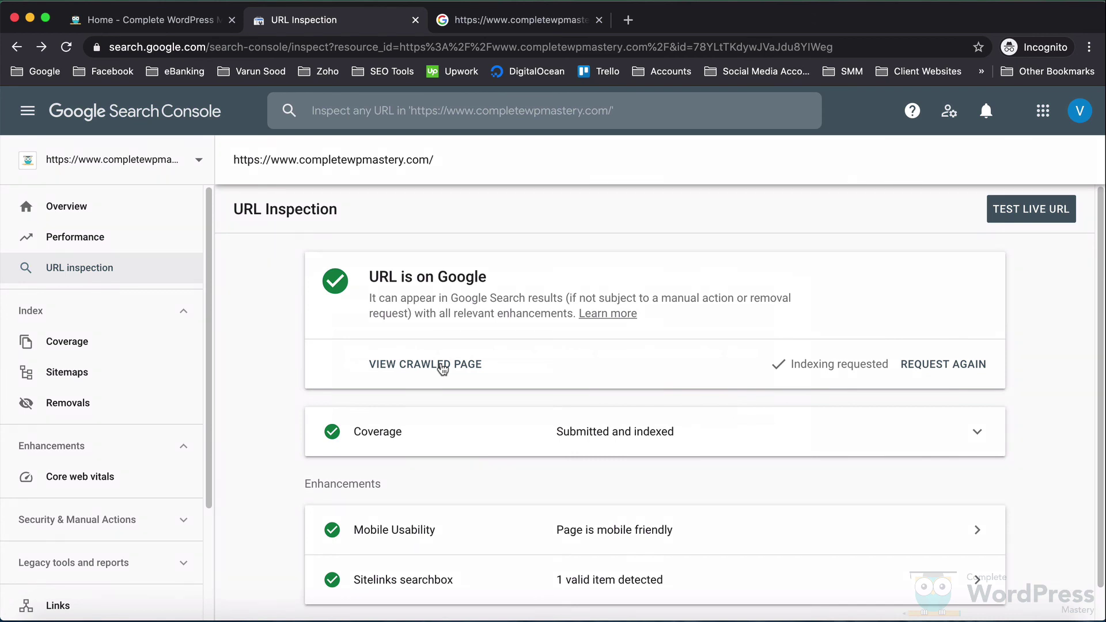
pyautogui.scroll(-1, 442, 368)
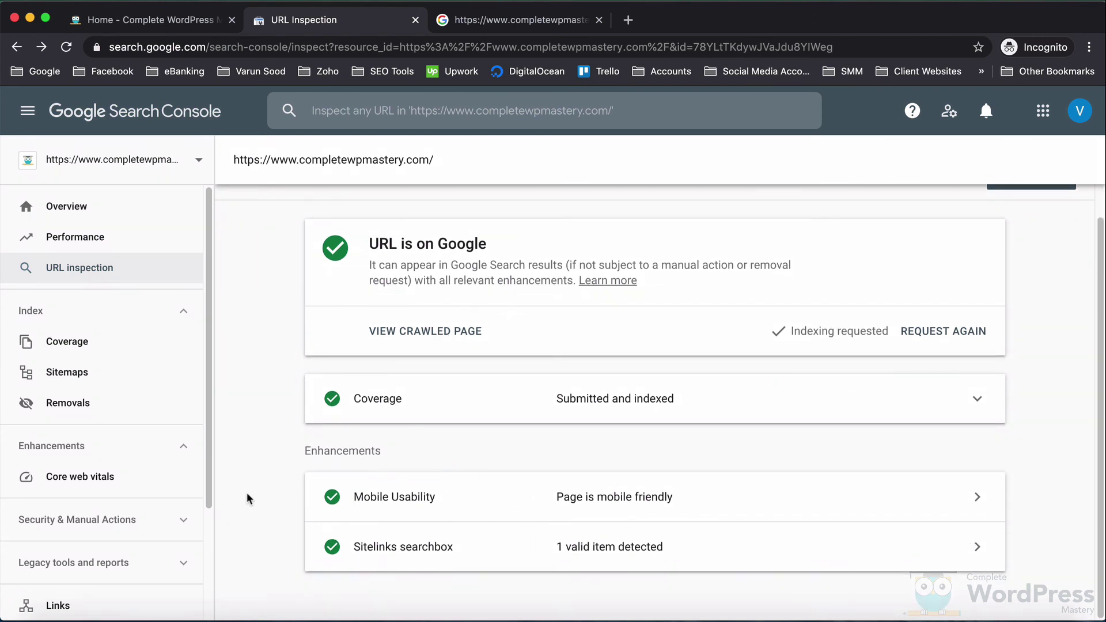
# - Check Manual actions and Security issues, both showing no issues, then return to Overview
pyautogui.click(144, 520)
pyautogui.scroll(-1, 145, 515)
pyautogui.click(145, 513)
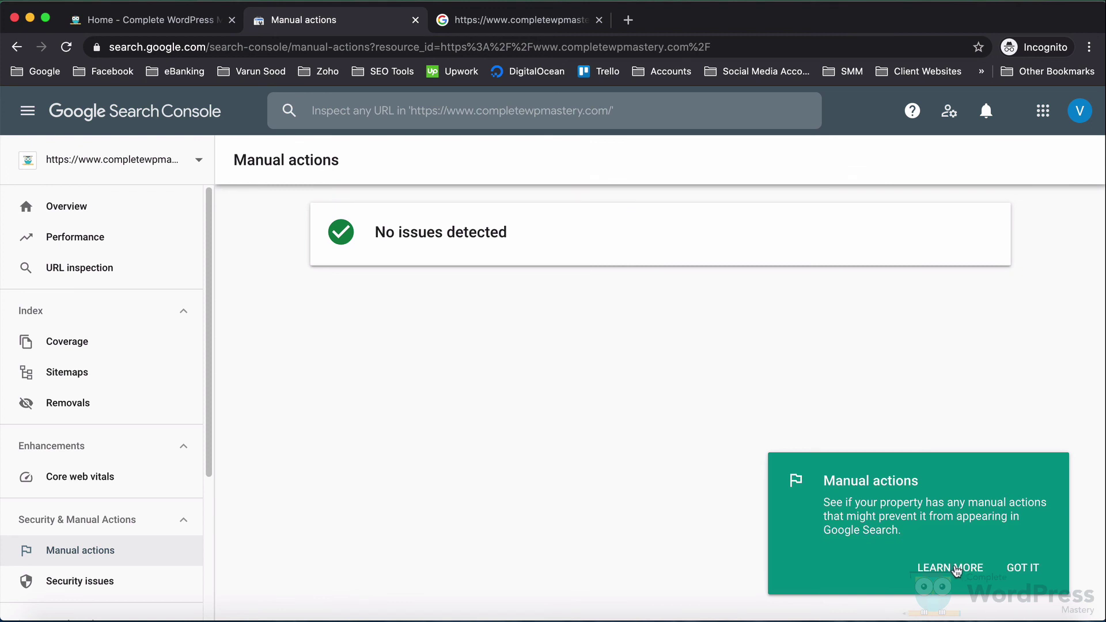
pyautogui.click(1020, 565)
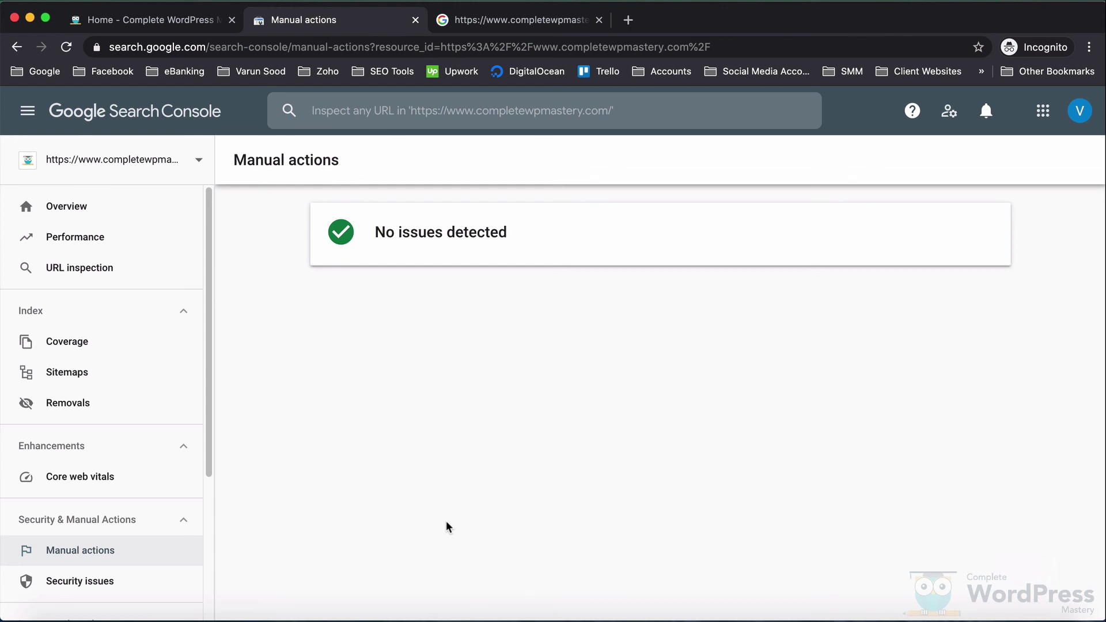
pyautogui.click(144, 577)
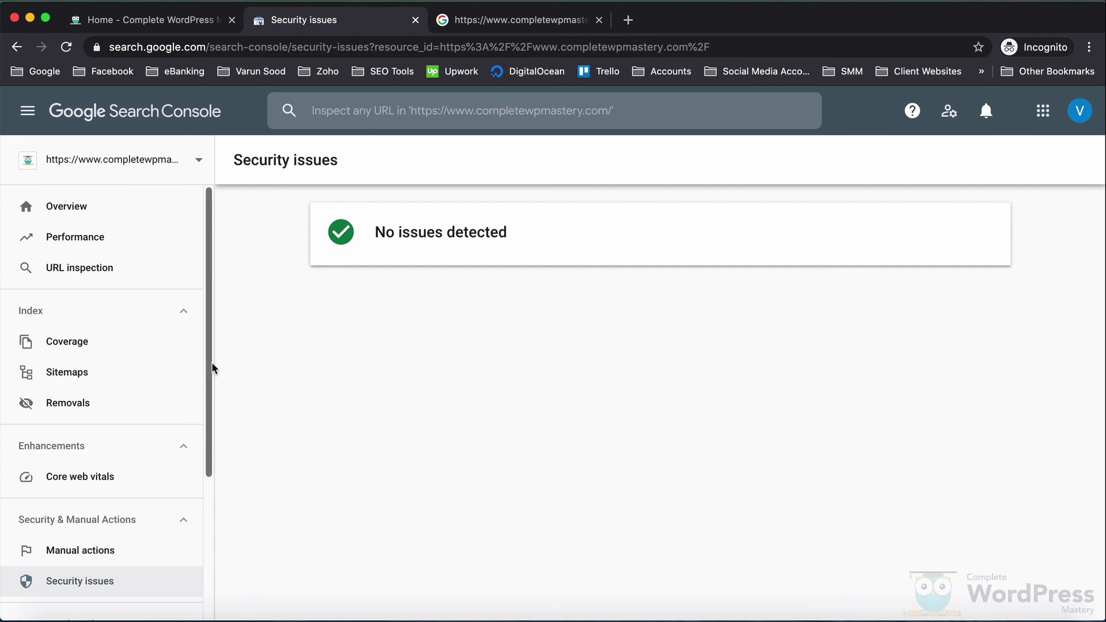
pyautogui.click(133, 207)
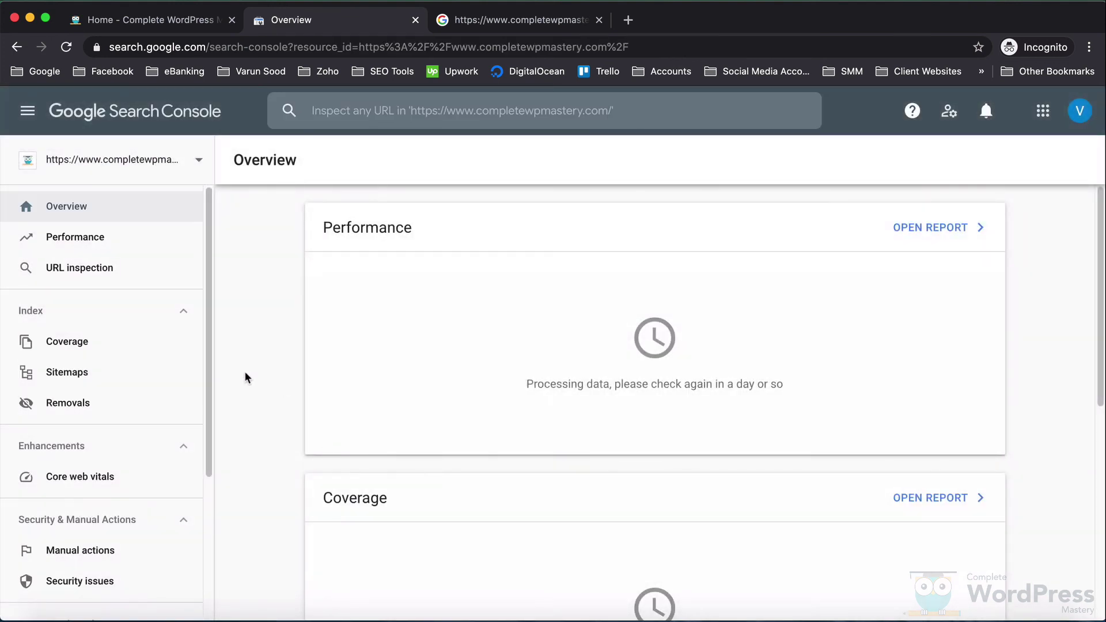